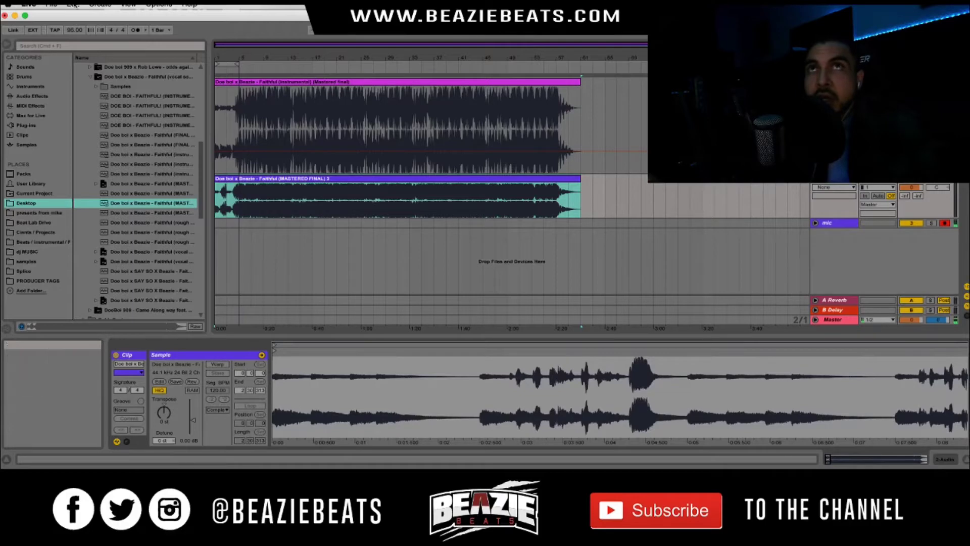
Turn on warping for the MASTERED FINAL clip and set 1.1.1 at the very start of its audio.
drag(284, 372, 283, 422)
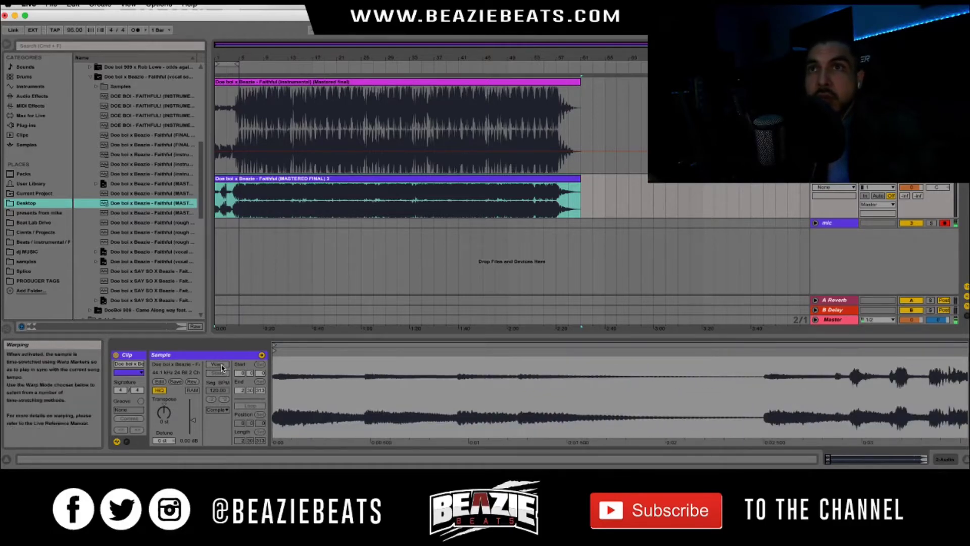
click(220, 365)
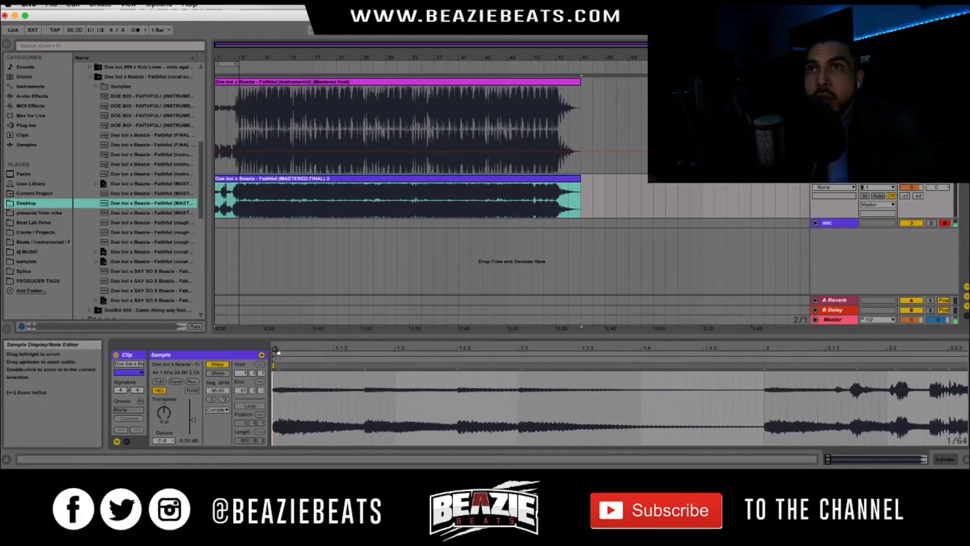
drag(284, 394, 284, 366)
scroll(311, 367, down, 2)
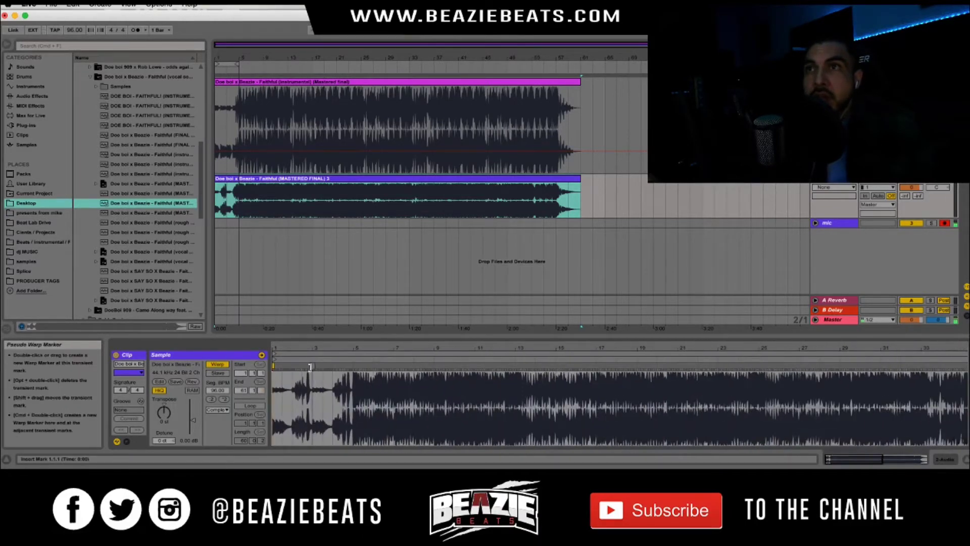
drag(275, 347, 276, 433)
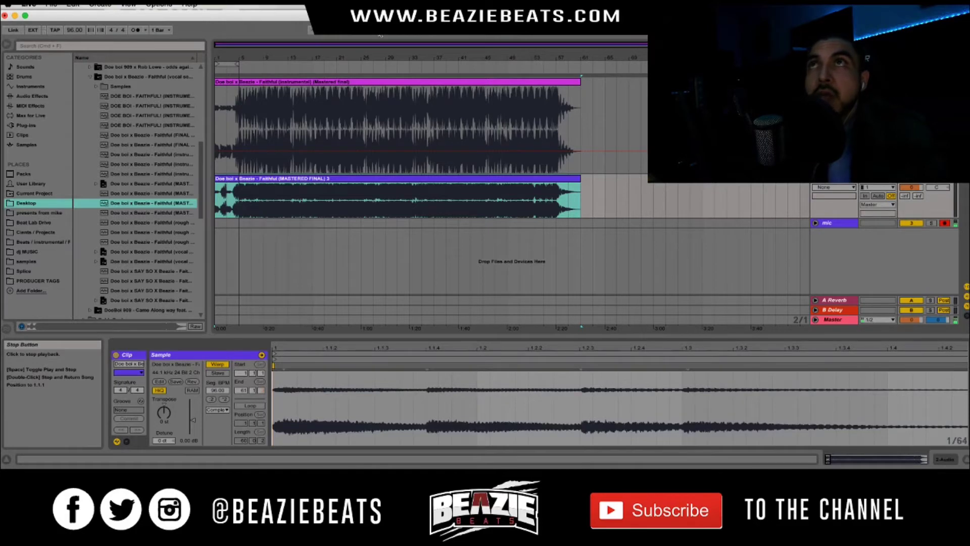
click(380, 35)
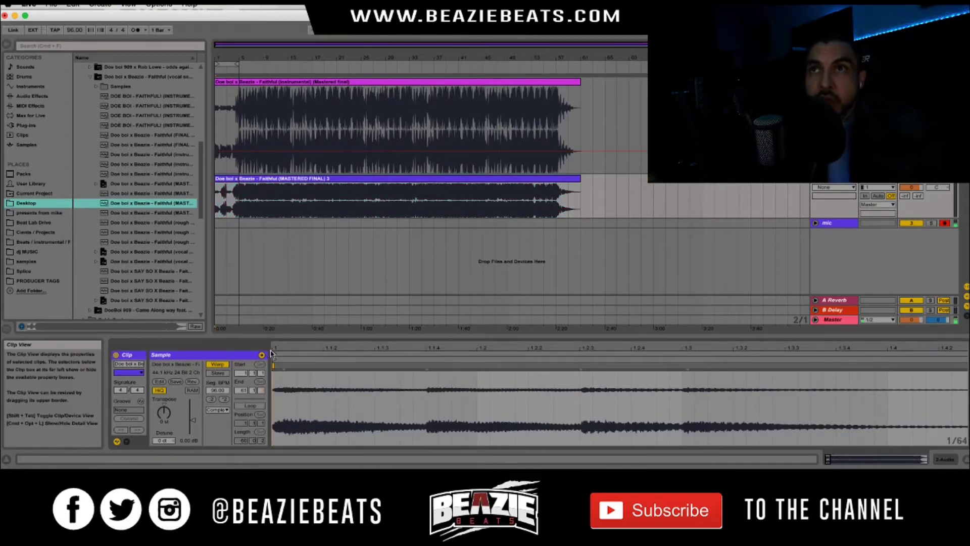
drag(278, 348, 278, 390)
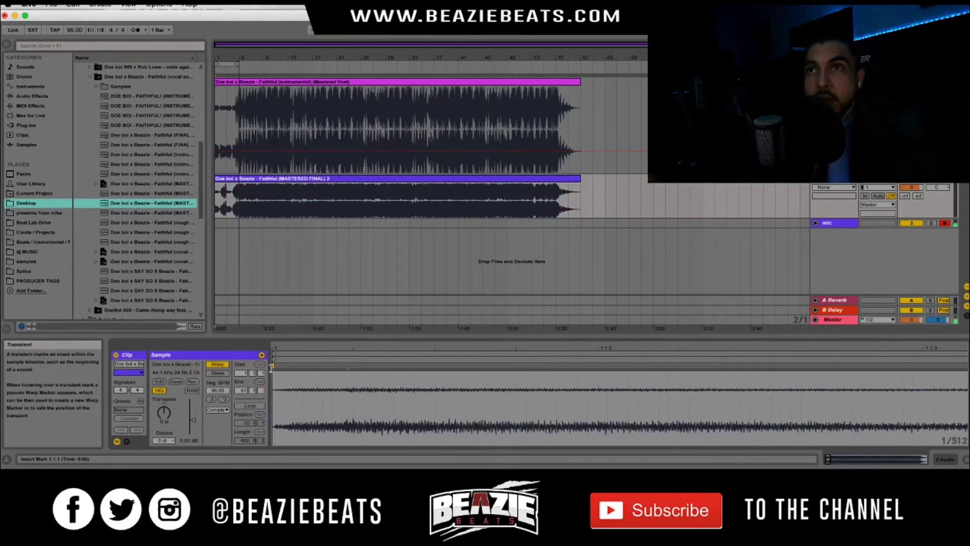
right_click(275, 365)
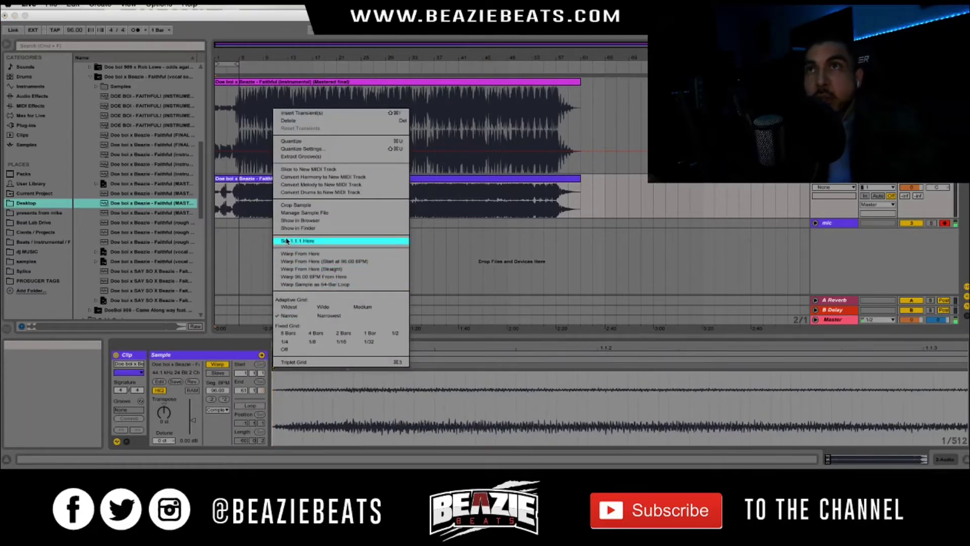
click(286, 241)
Set the MASTERED FINAL clip's warp mode to Complex Pro and apply Warp From Here (Straight) at its first warp marker.
click(225, 410)
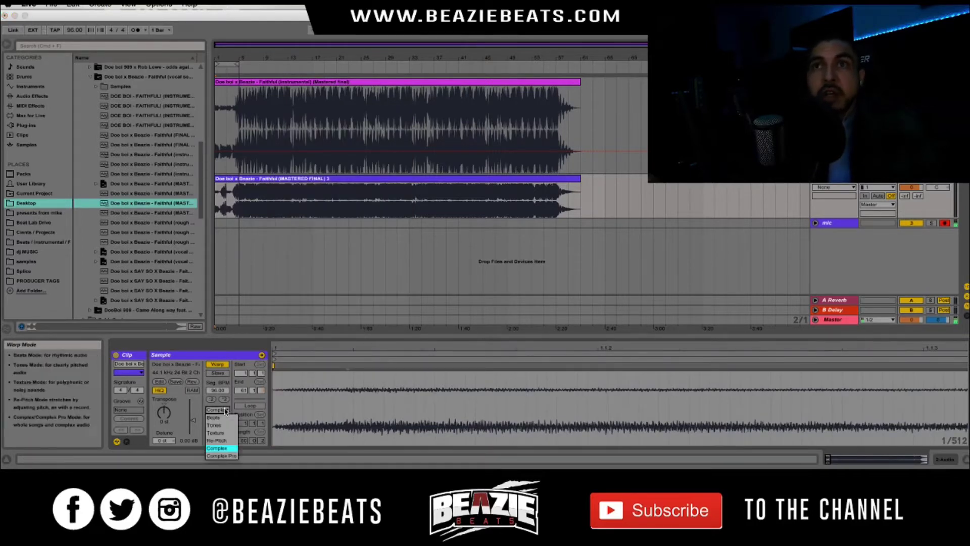
click(228, 456)
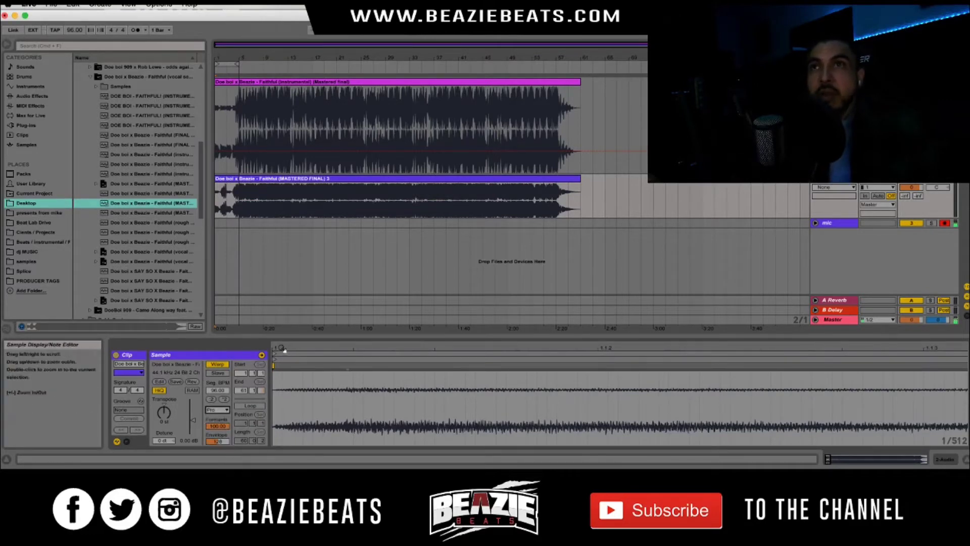
drag(353, 348, 354, 311)
drag(275, 348, 274, 329)
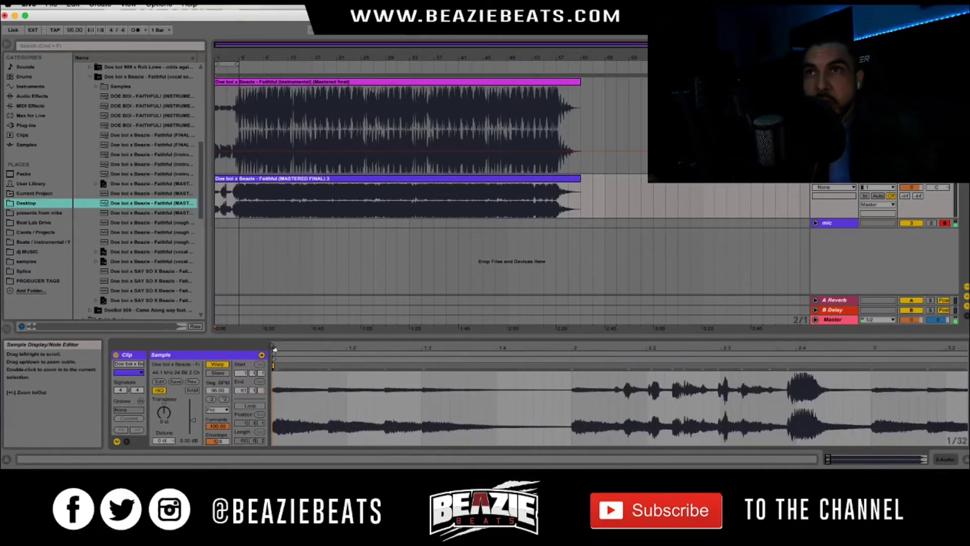
right_click(274, 364)
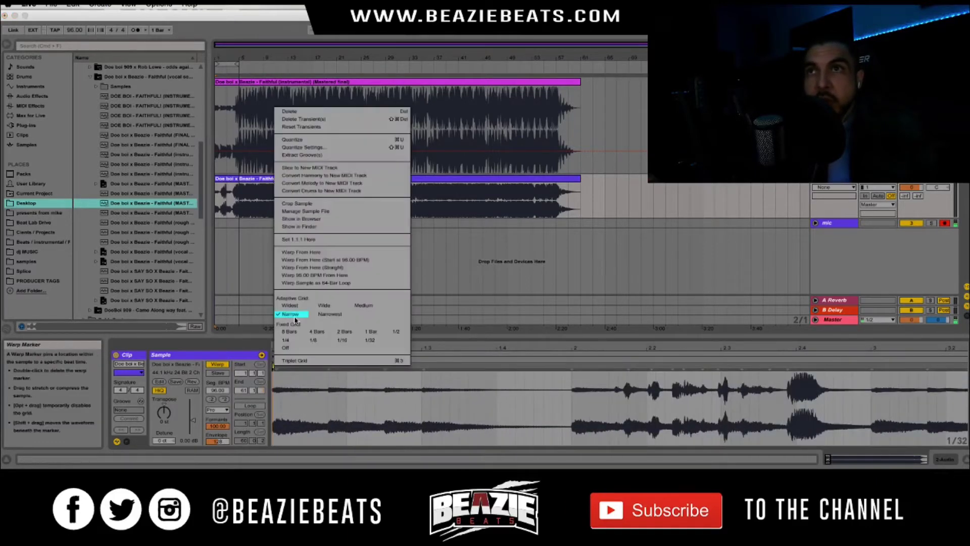
click(310, 268)
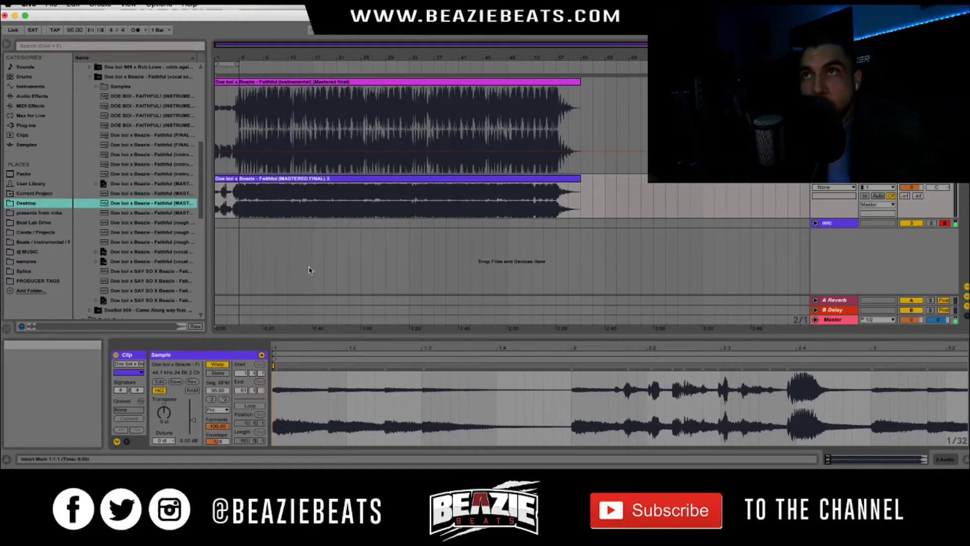
Add a warp marker on the downbeat of bar 17 in the MASTERED FINAL clip.
drag(331, 352, 397, 420)
key(minus)
key(minus)
key(minus)
key(minus)
key(minus)
key(minus)
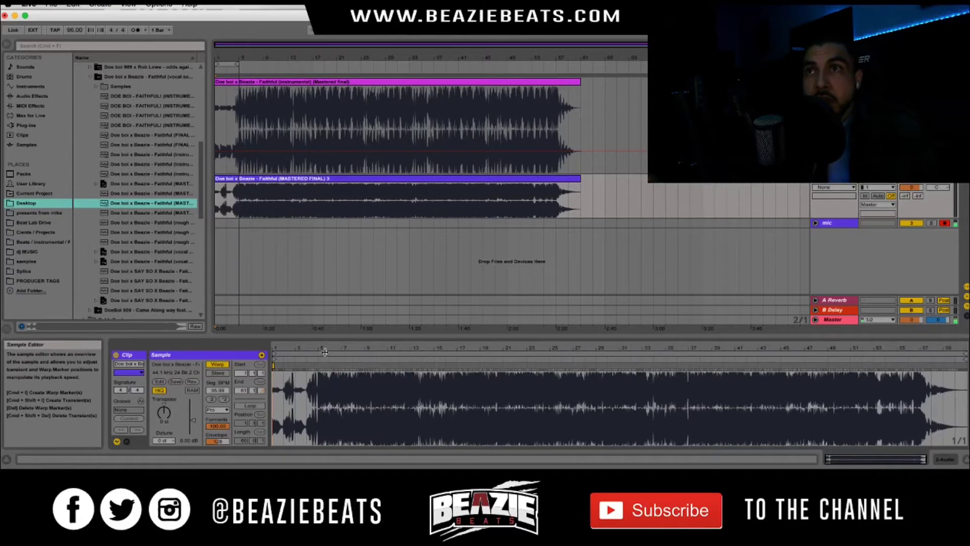
mouse_move(320, 349)
mouse_down()
mouse_move(321, 384)
mouse_move(320, 350)
mouse_up()
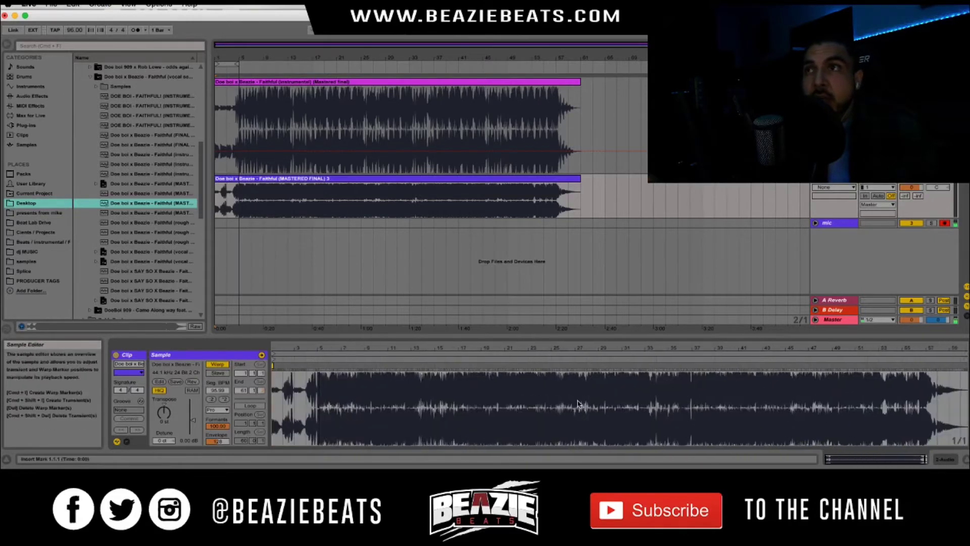
mouse_move(456, 345)
mouse_down()
mouse_move(490, 373)
mouse_move(574, 366)
mouse_move(579, 283)
mouse_up()
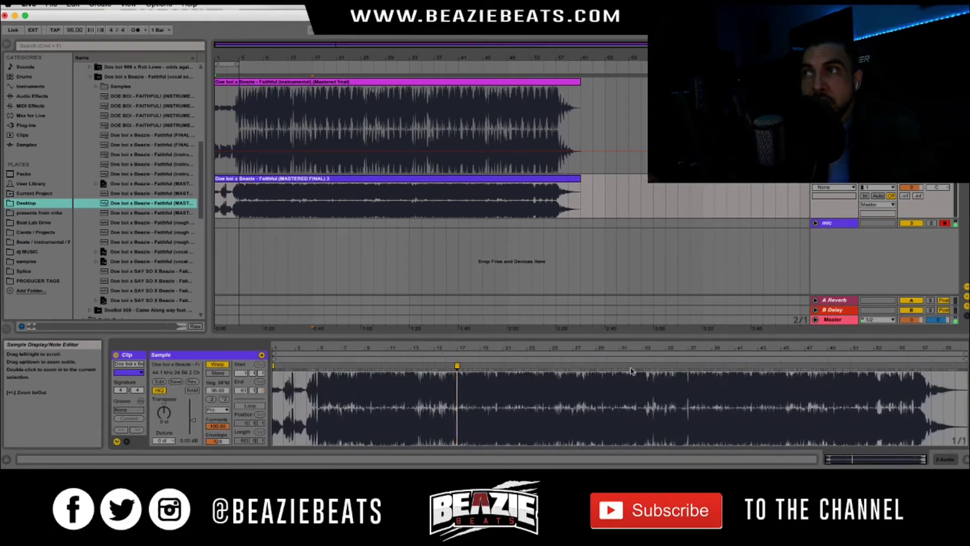
Add warp markers to the MASTERED FINAL clip on the downbeat of bar 37 and at about bar 56.
drag(630, 371, 619, 419)
drag(576, 350, 576, 384)
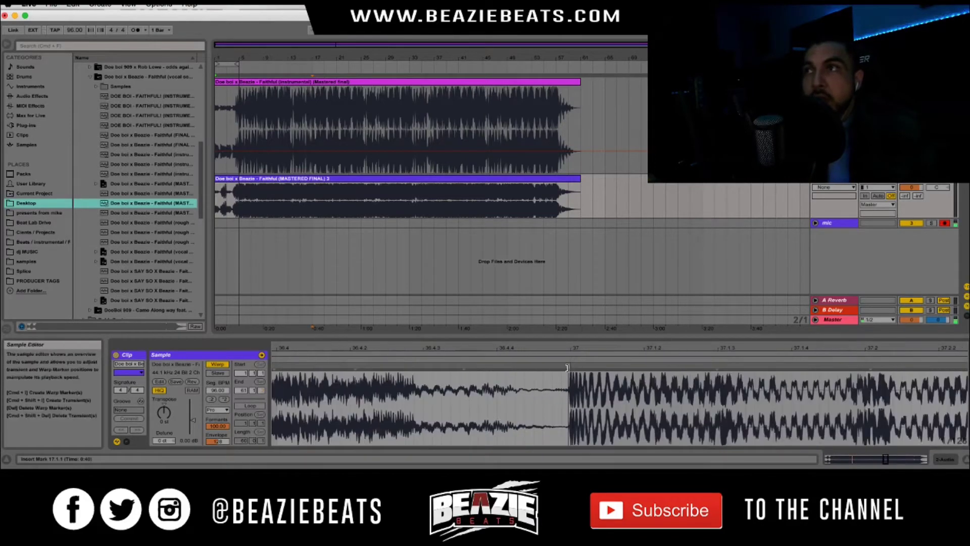
drag(574, 346, 575, 283)
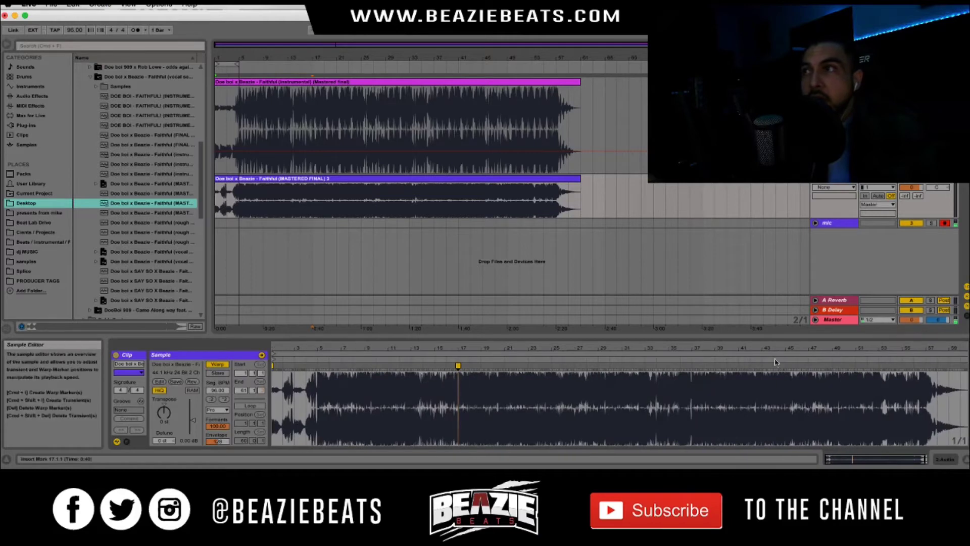
drag(693, 348, 717, 367)
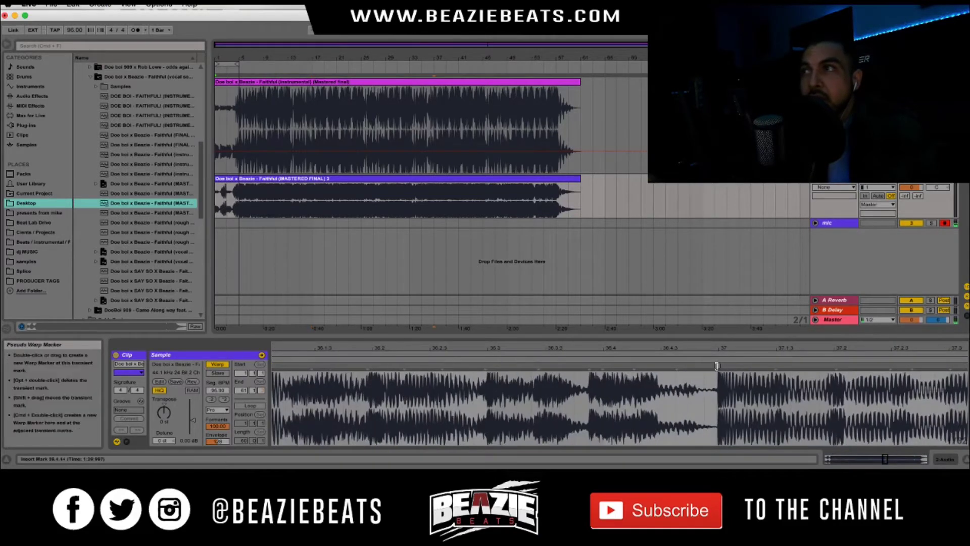
double_click(717, 368)
mouse_move(728, 351)
mouse_down()
mouse_move(611, 319)
mouse_move(619, 340)
mouse_move(619, 316)
mouse_up()
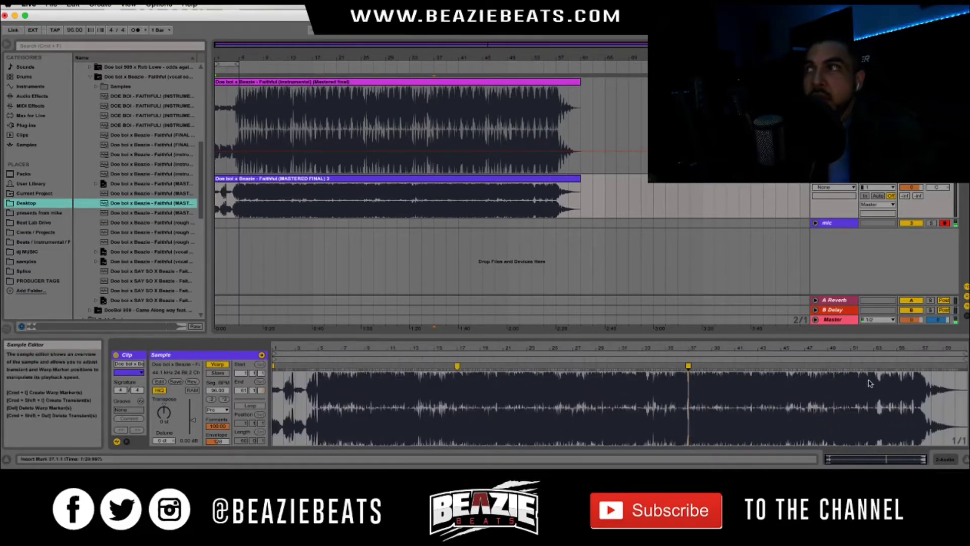
drag(881, 348, 697, 409)
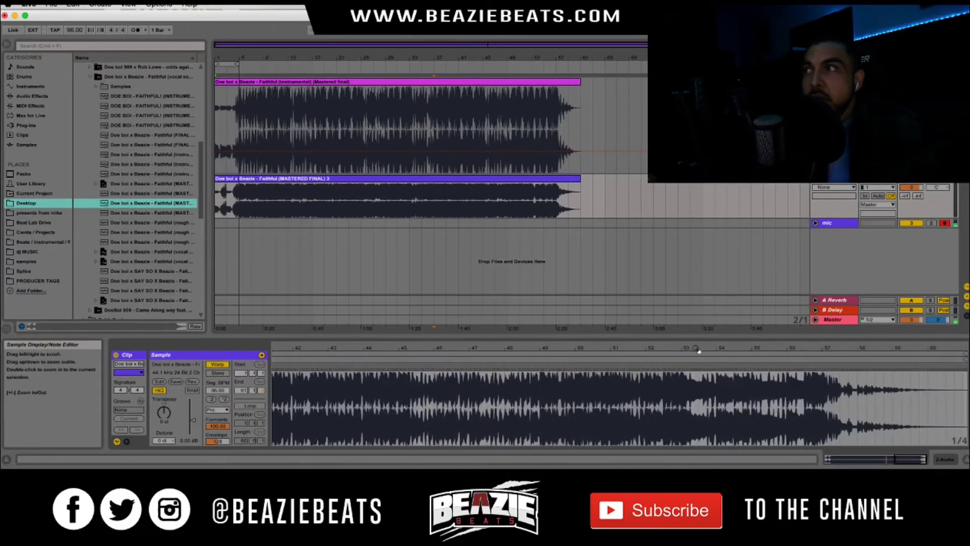
drag(792, 348, 788, 304)
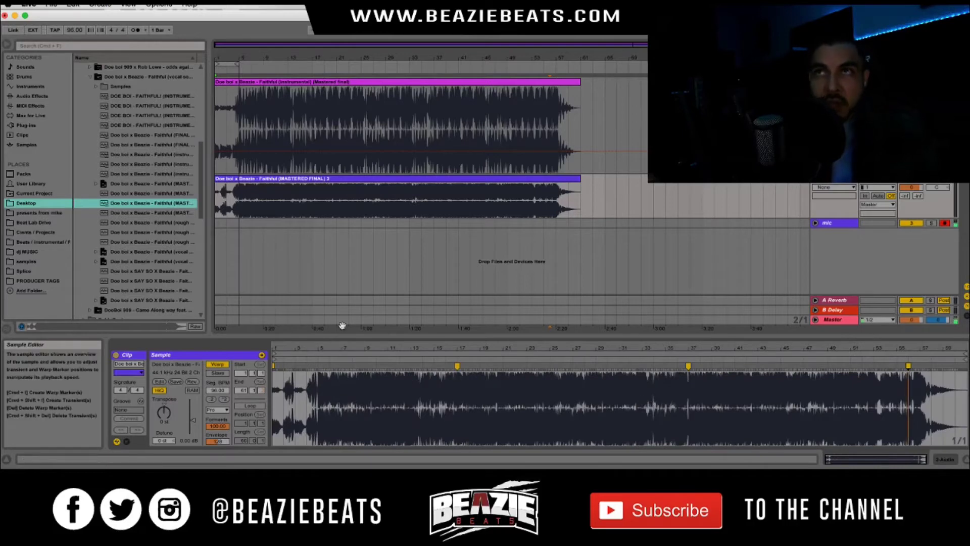
Play the arrangement from the start of the song and set the global quantization to None.
click(216, 204)
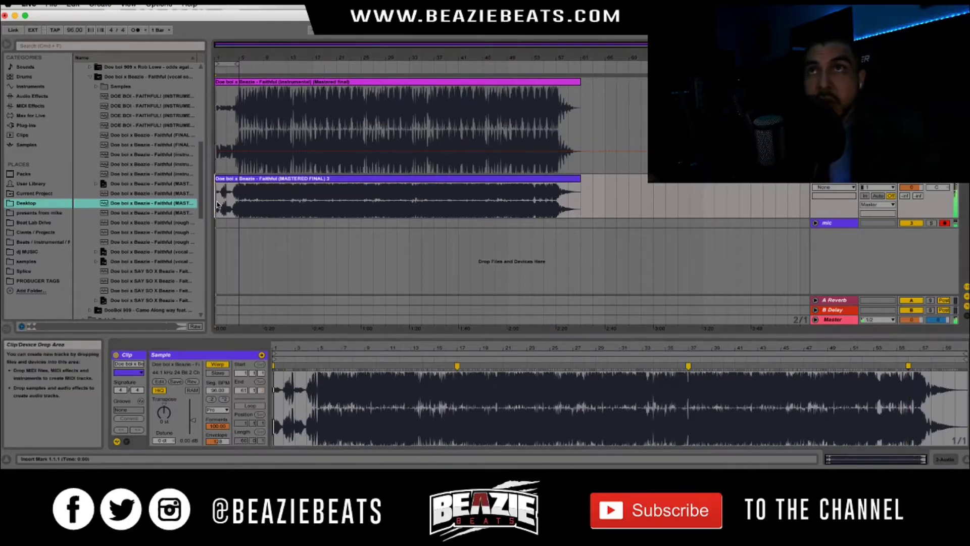
key(space)
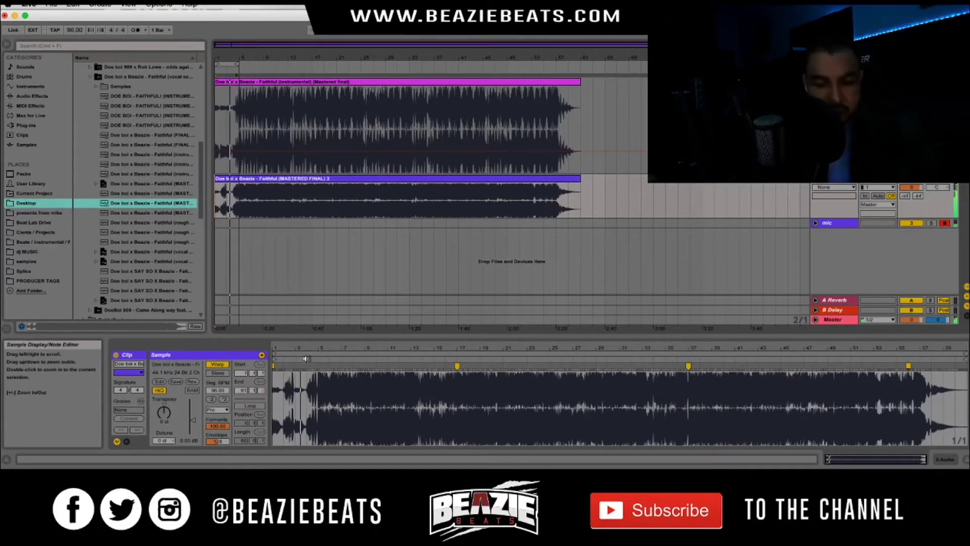
key(super+0)
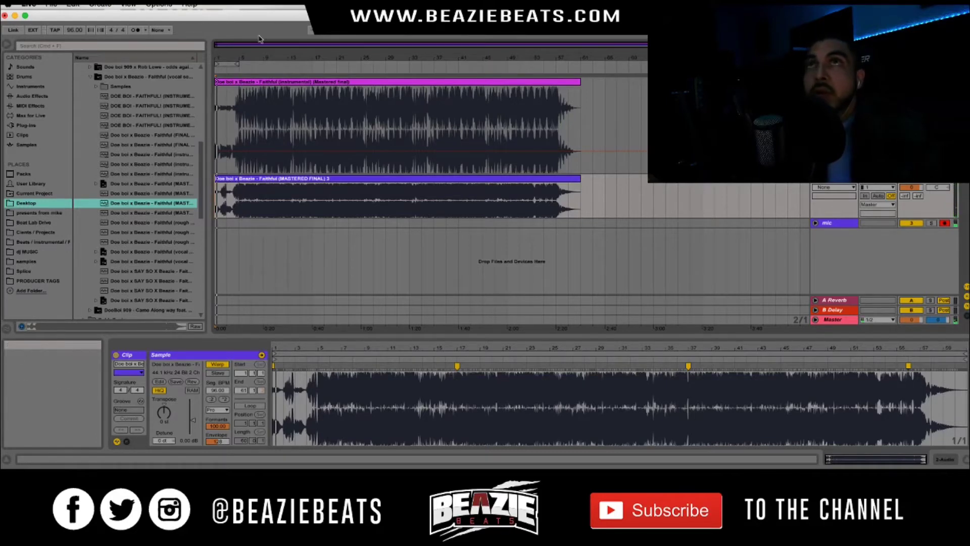
Turn on warping for the Instrumental (Mastered final) clip and set its warp mode to Complex Pro.
drag(222, 57, 228, 119)
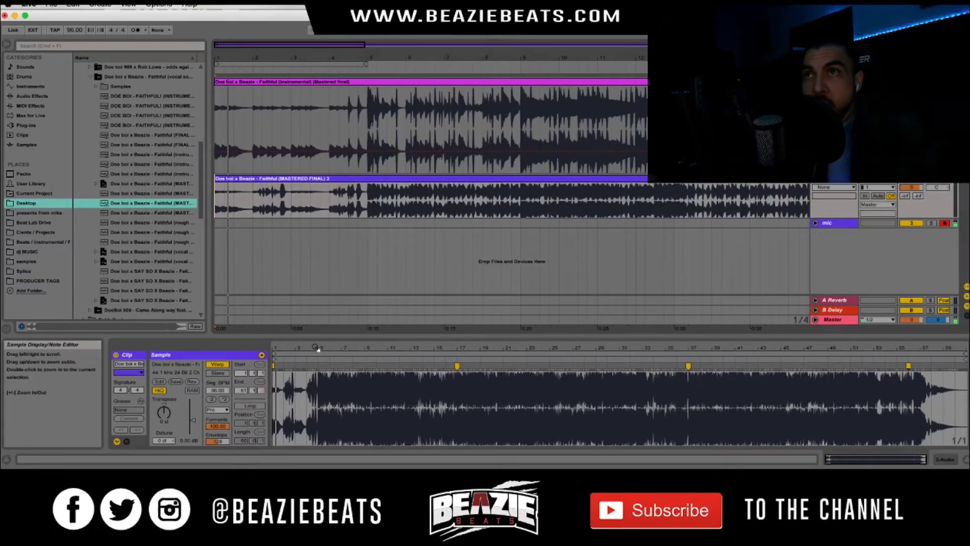
drag(322, 354, 644, 354)
click(374, 167)
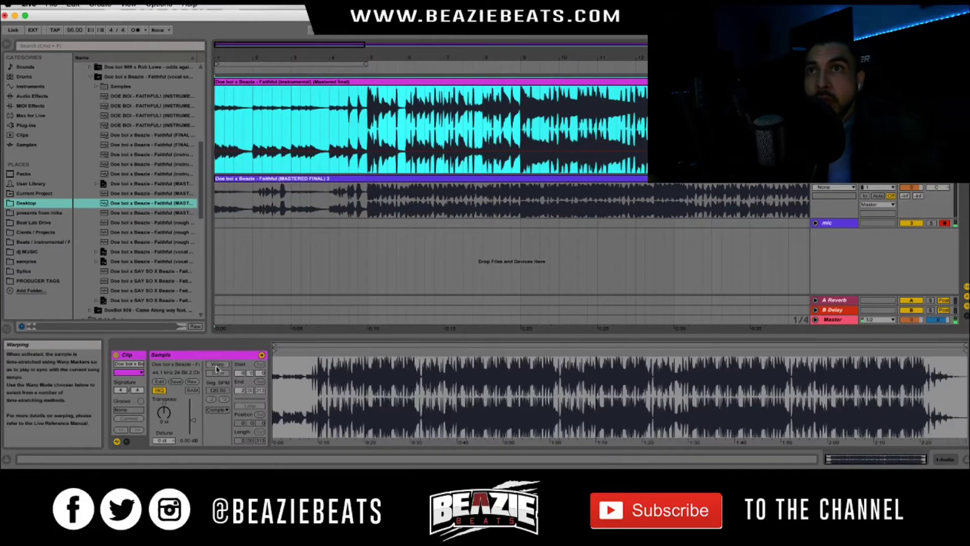
click(217, 364)
click(217, 409)
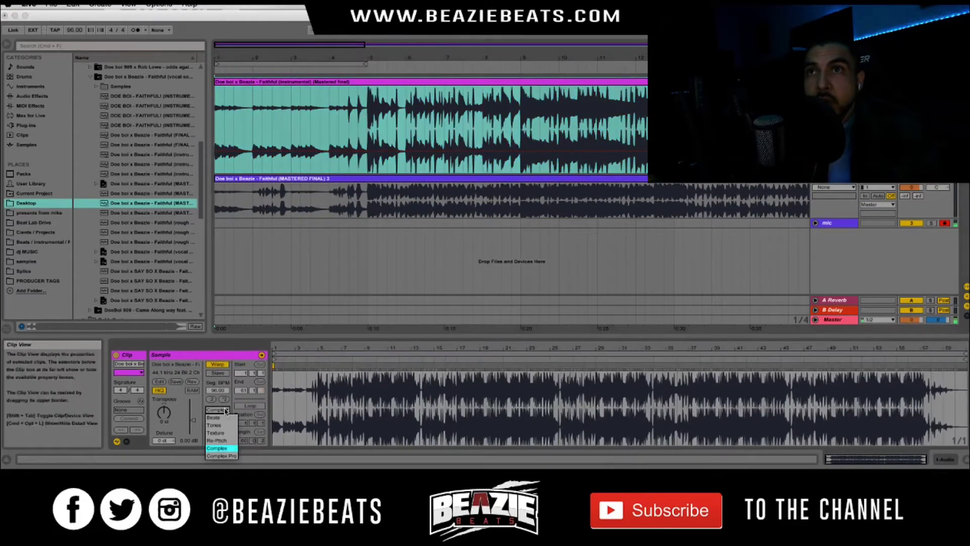
click(217, 457)
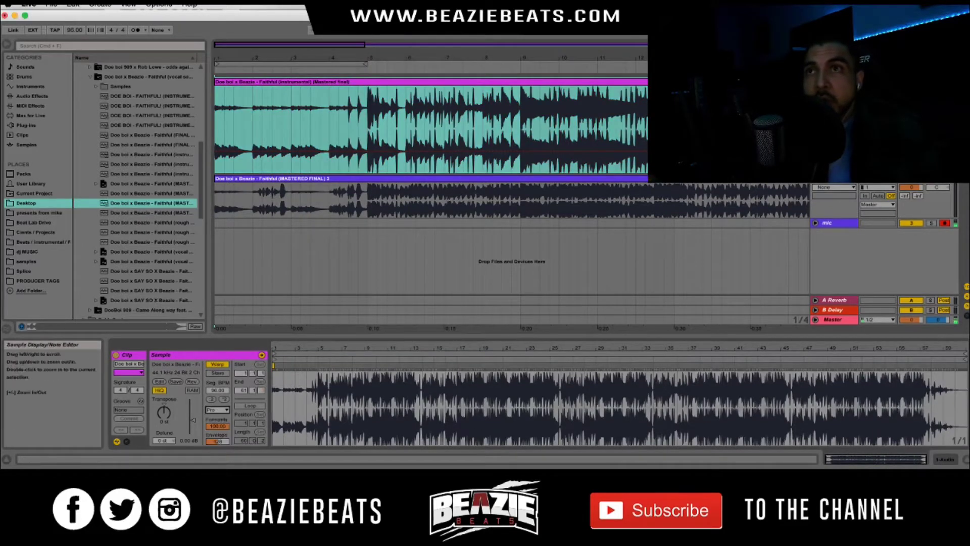
Set 1.1.1 at the start of the instrumental clip and apply Warp From Here (Straight) at that marker.
drag(275, 349, 276, 404)
right_click(277, 362)
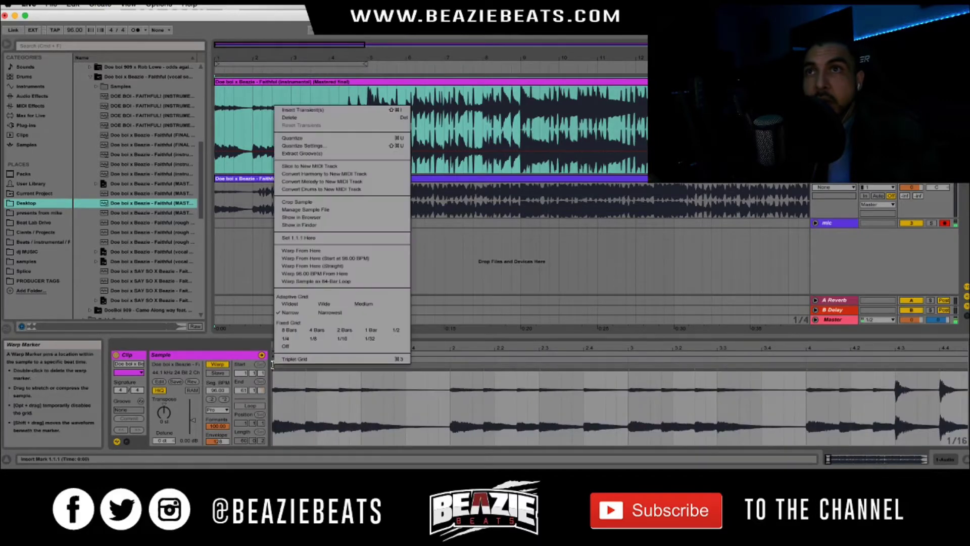
click(296, 239)
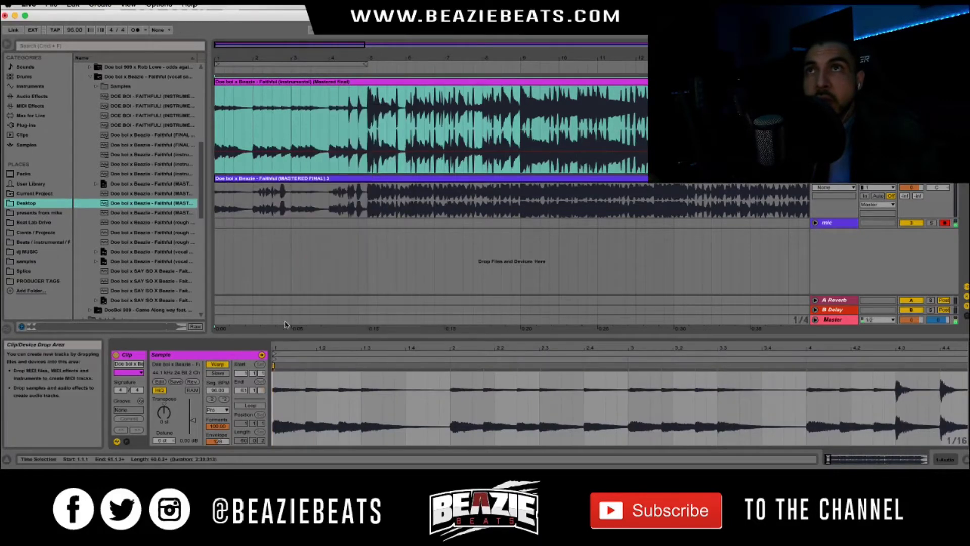
right_click(278, 368)
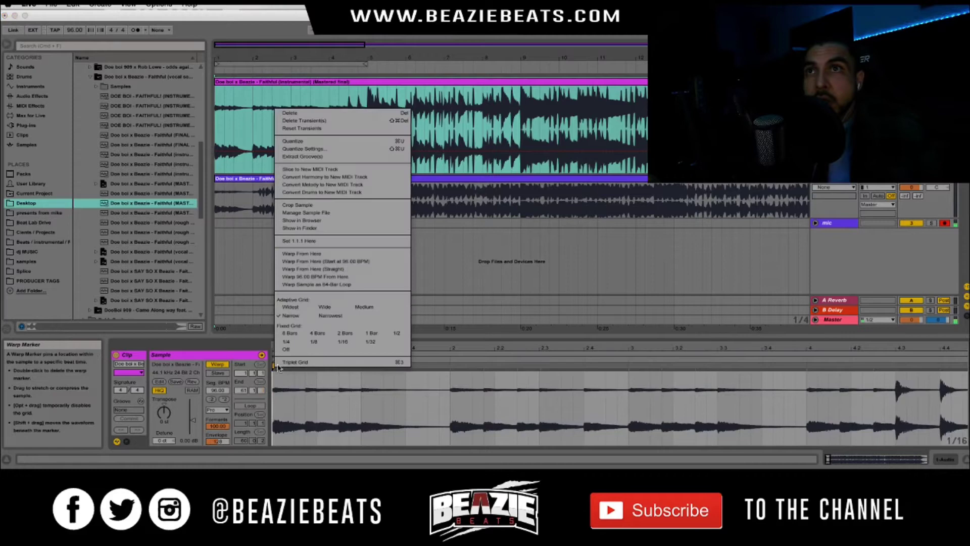
click(320, 270)
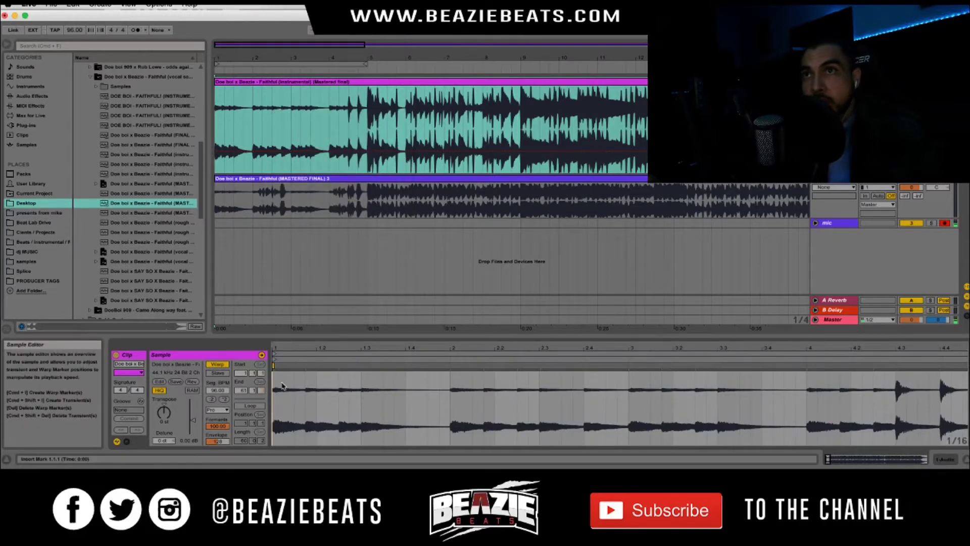
drag(320, 346, 320, 319)
Select the MASTERED FINAL clip and inspect its warp markers at bar 17 and near bar 56.
click(438, 177)
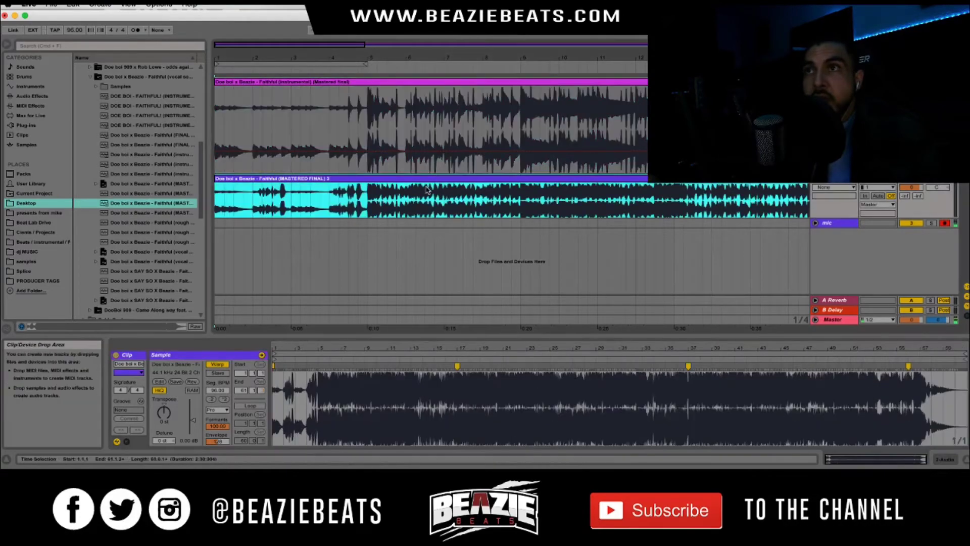
drag(478, 356, 454, 345)
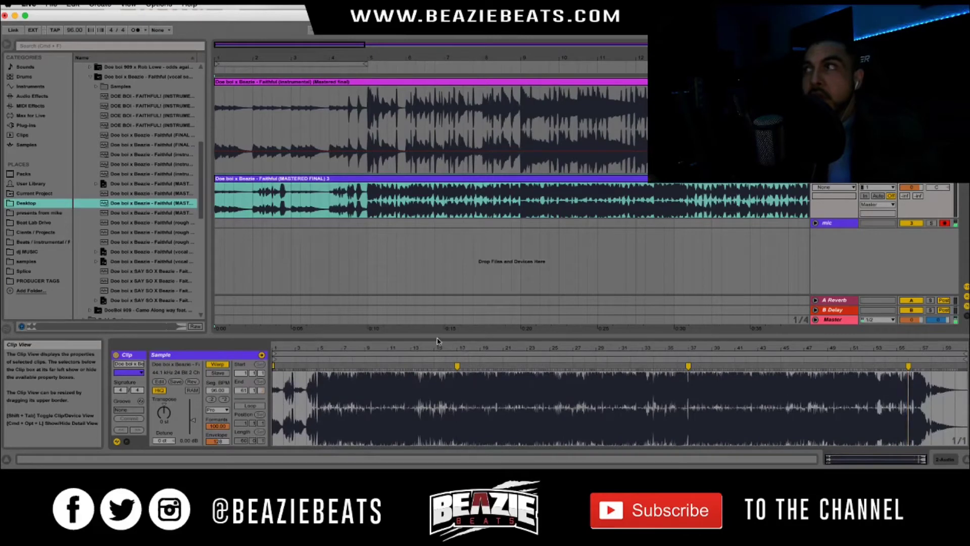
mouse_move(913, 349)
mouse_down()
mouse_move(911, 365)
mouse_move(911, 344)
mouse_up()
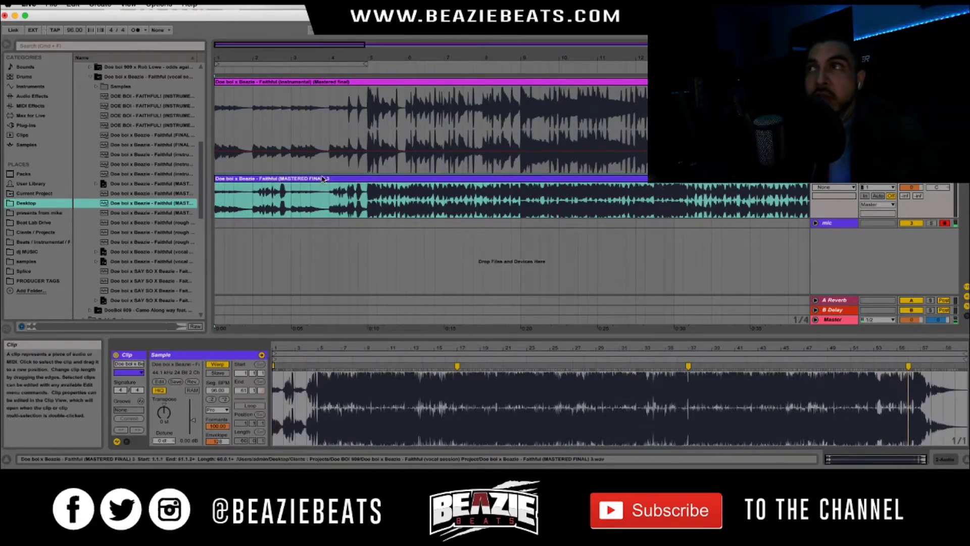
Add warp markers to the instrumental clip at bars 17, 37 and 56.
click(342, 91)
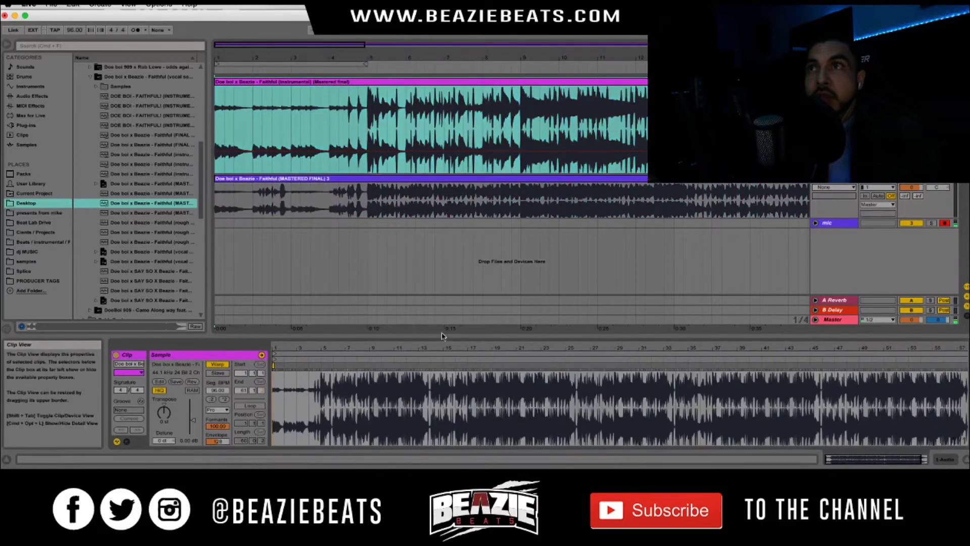
mouse_move(472, 350)
mouse_down()
mouse_move(464, 366)
mouse_move(489, 330)
mouse_up()
double_click(463, 365)
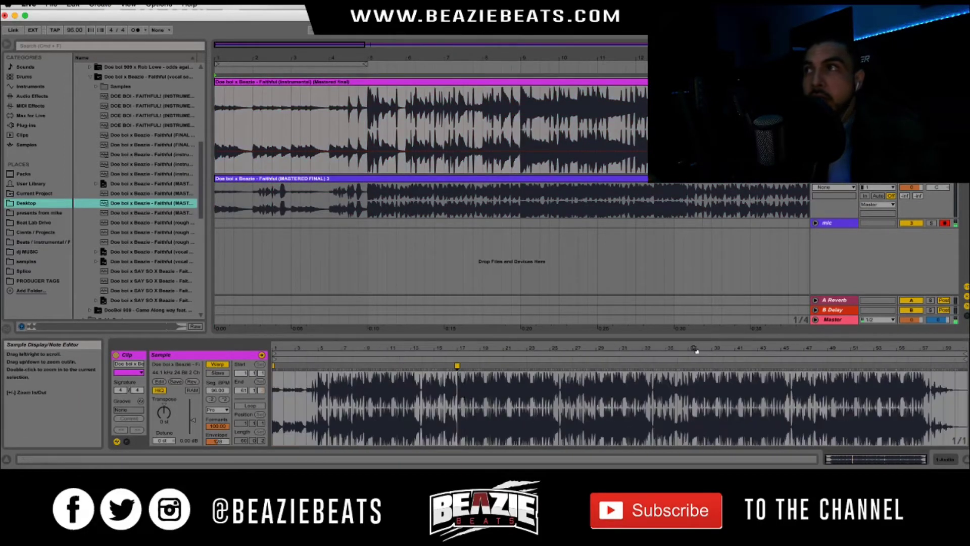
drag(686, 346, 700, 361)
click(700, 365)
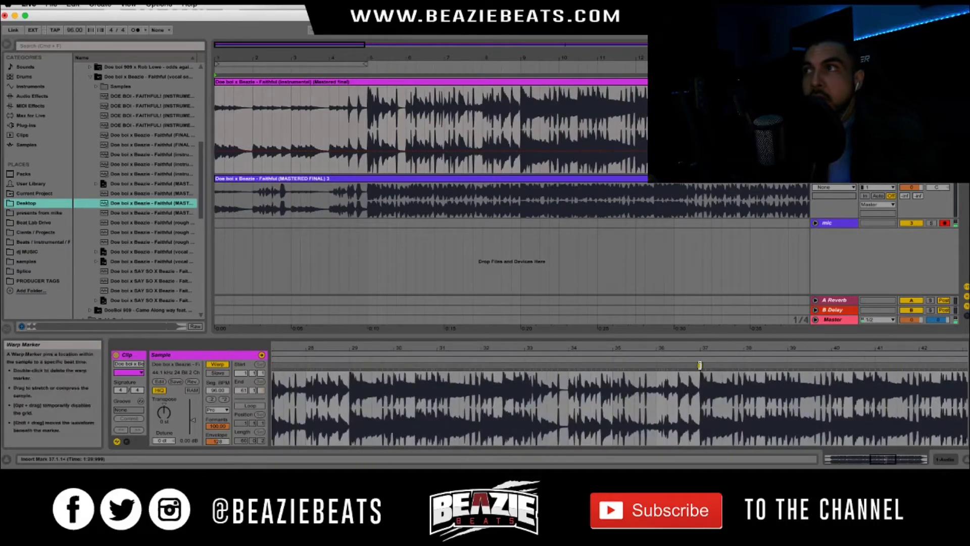
key(minus)
key(minus)
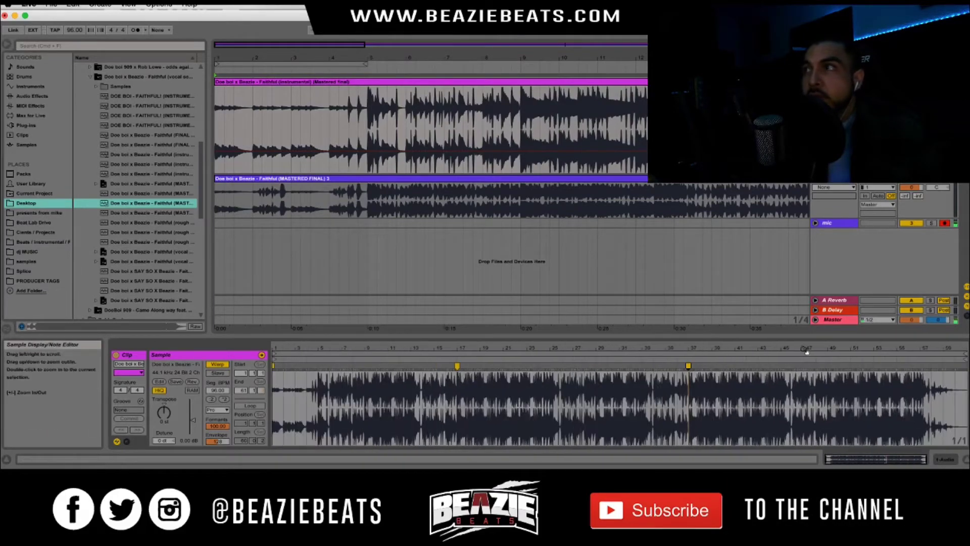
mouse_move(899, 351)
mouse_down()
mouse_move(890, 365)
mouse_move(881, 360)
mouse_move(877, 313)
mouse_up()
double_click(879, 365)
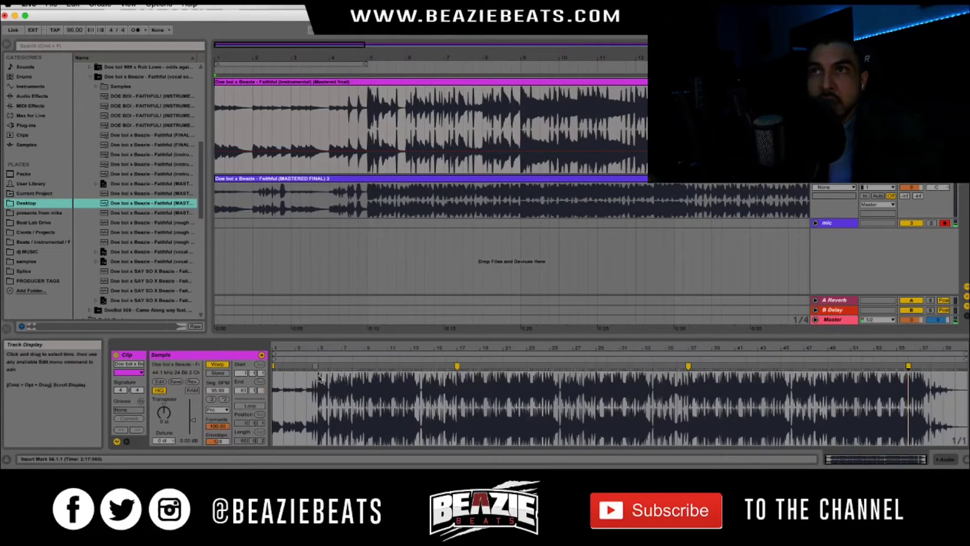
Trim the four-bar intro and the tail off the instrumental clip so it runs from bar 1 to bar 53.
drag(317, 345, 349, 354)
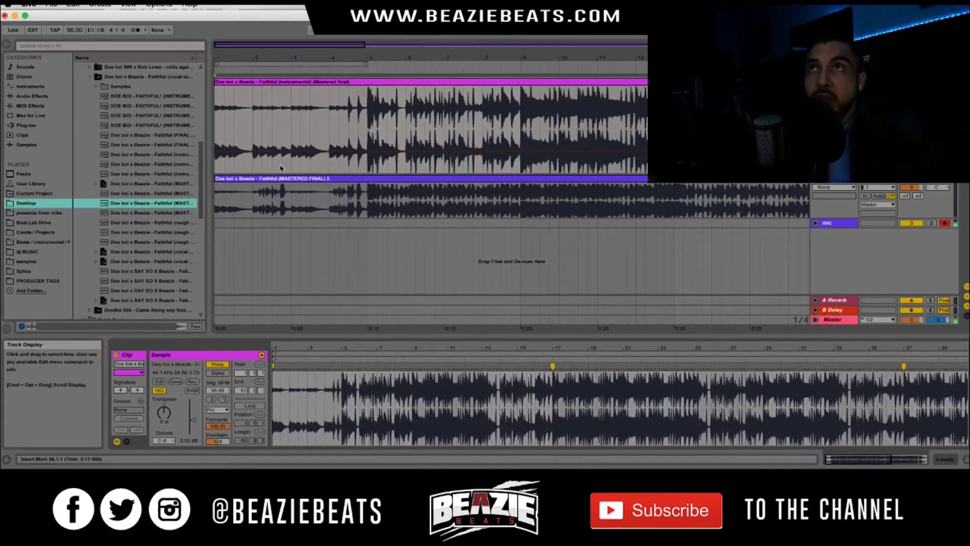
click(310, 64)
mouse_move(311, 57)
mouse_down()
mouse_move(276, 58)
mouse_move(296, 54)
mouse_up()
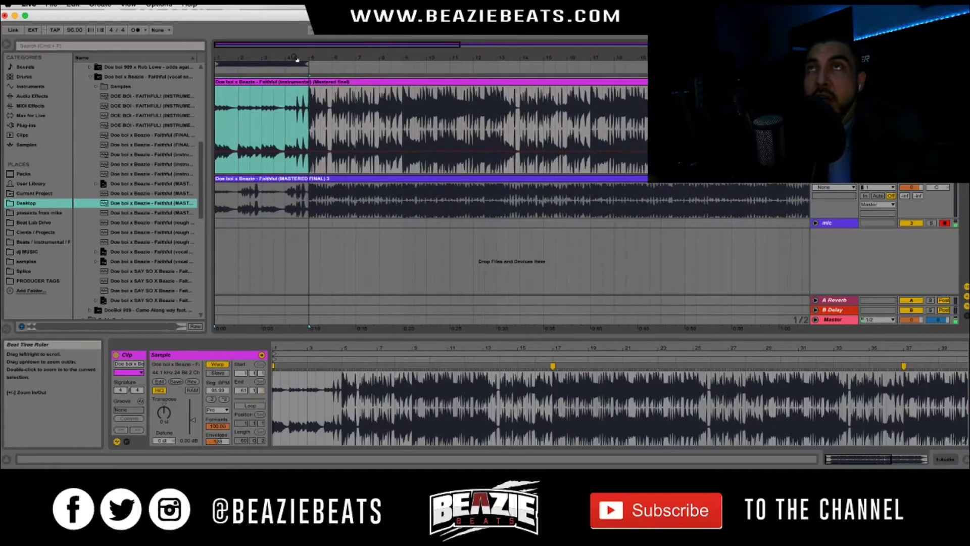
drag(314, 58, 313, 21)
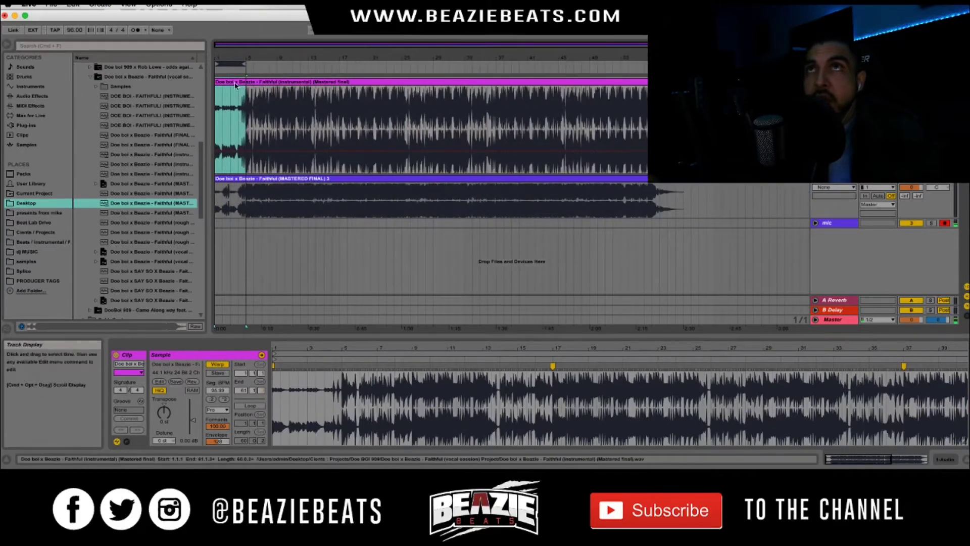
drag(217, 82, 247, 93)
click(265, 162)
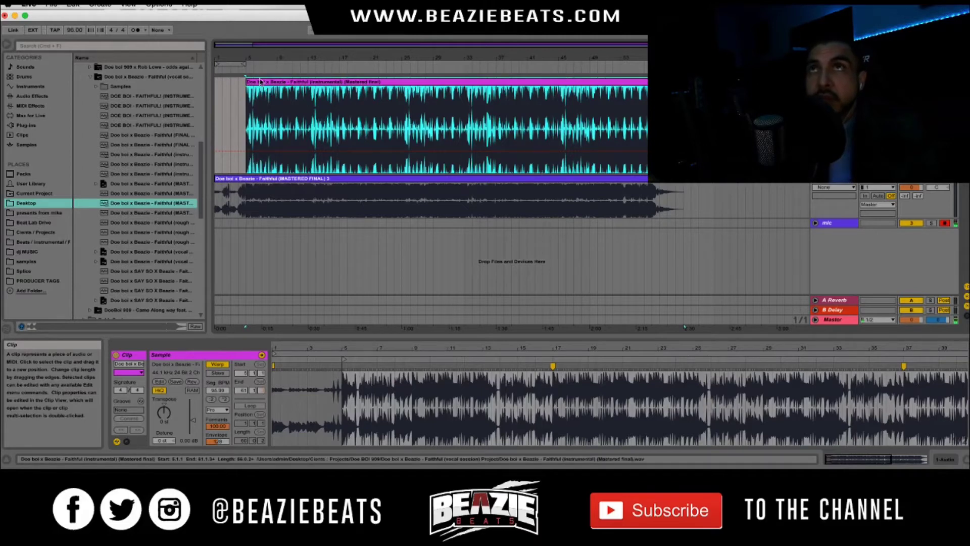
drag(247, 77, 276, 64)
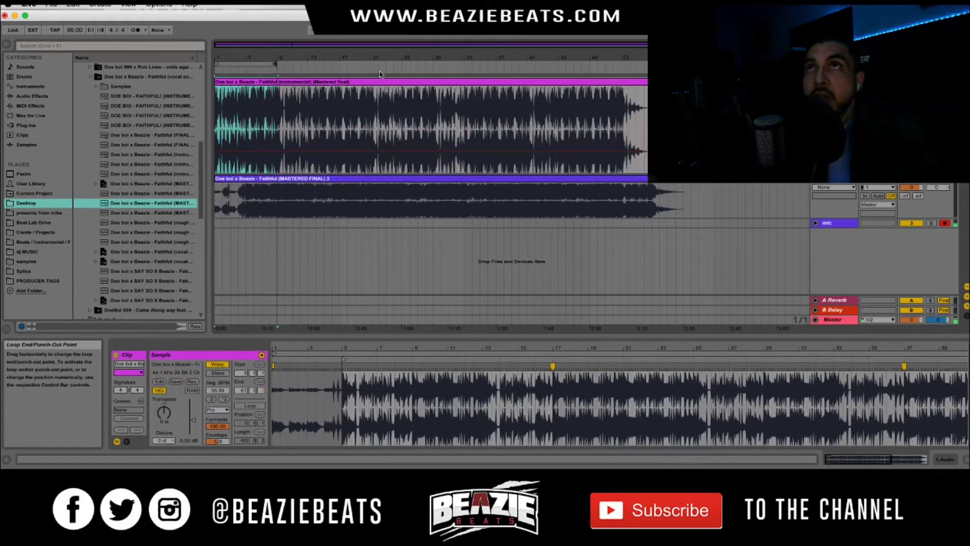
mouse_move(648, 82)
mouse_down()
mouse_move(314, 77)
mouse_move(647, 78)
mouse_up()
drag(645, 115, 621, 110)
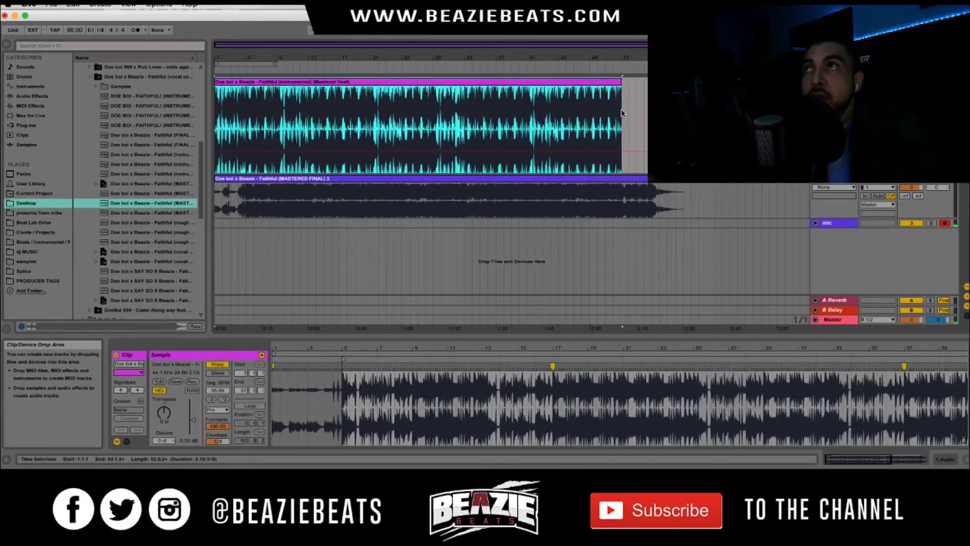
Move the MASTERED FINAL clip to start at bar 9 and shorten the instrumental clip to end there.
drag(682, 188, 722, 199)
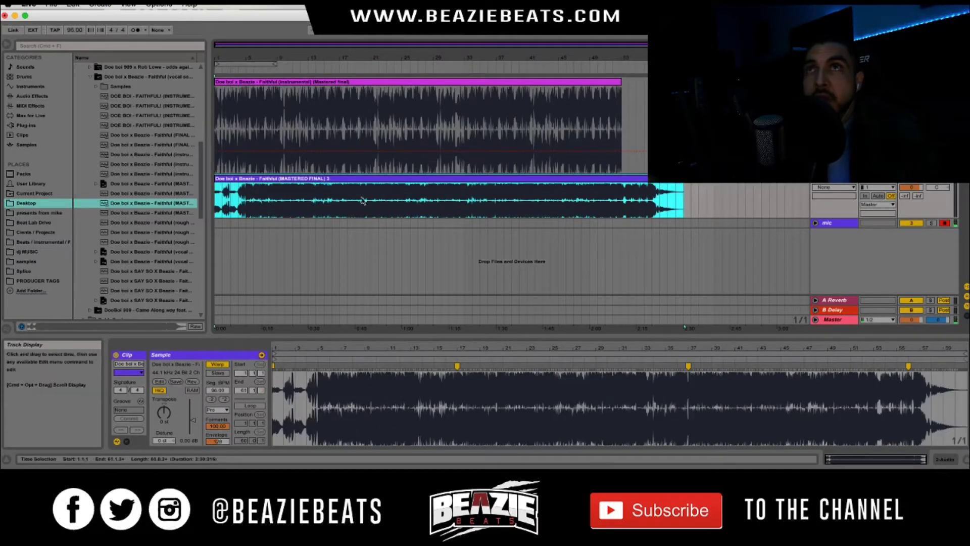
drag(243, 176, 305, 190)
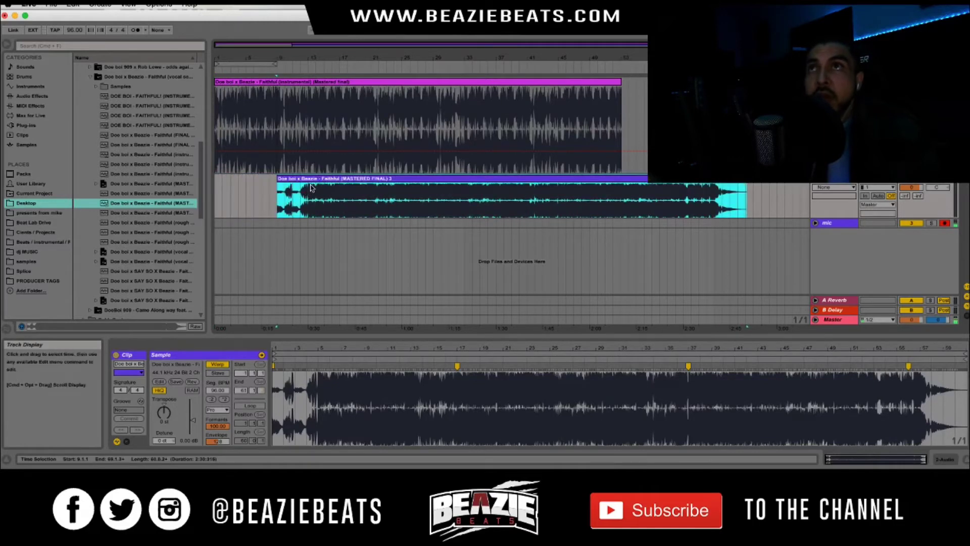
drag(618, 82, 276, 79)
click(307, 178)
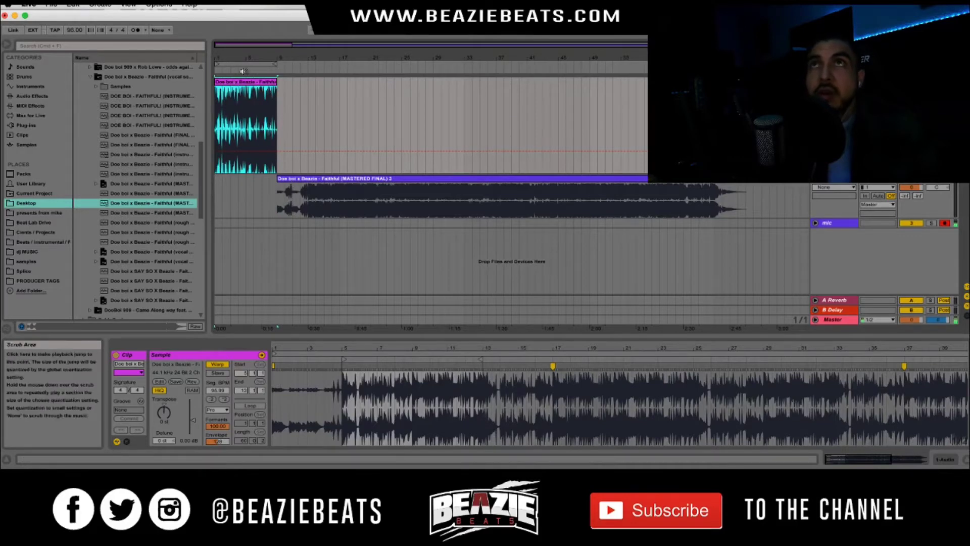
Play the arrangement from the beginning and examine the instrumental clip's waveform at its bar 5 start point.
click(366, 34)
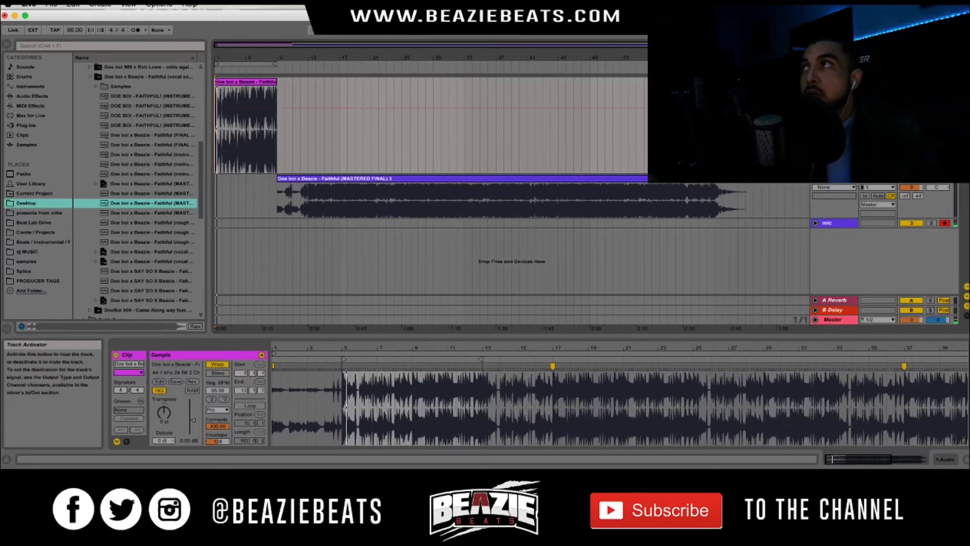
click(379, 37)
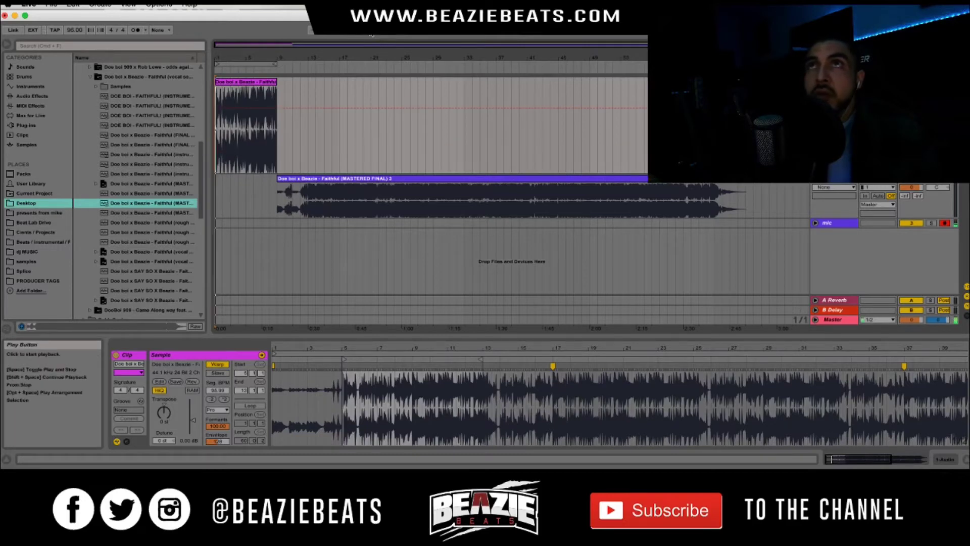
click(372, 36)
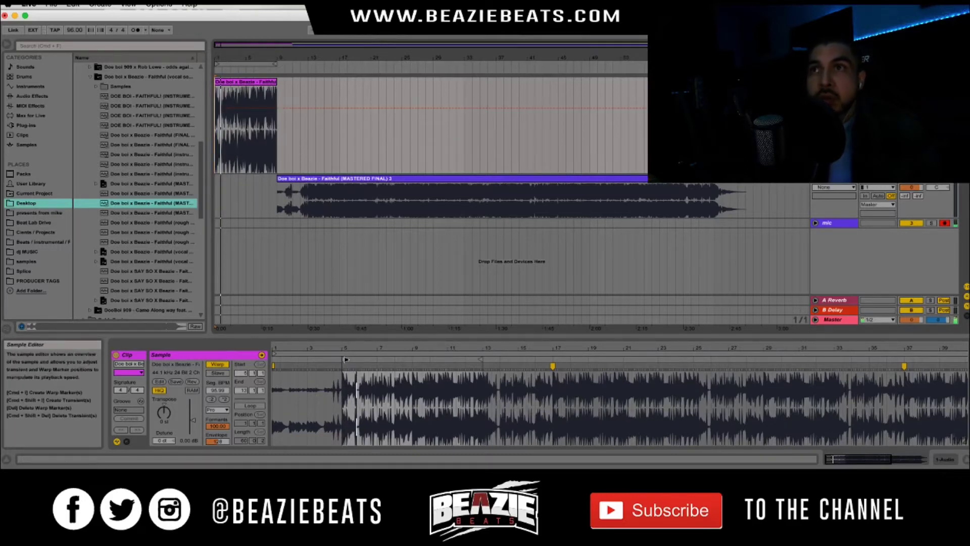
drag(344, 348, 349, 410)
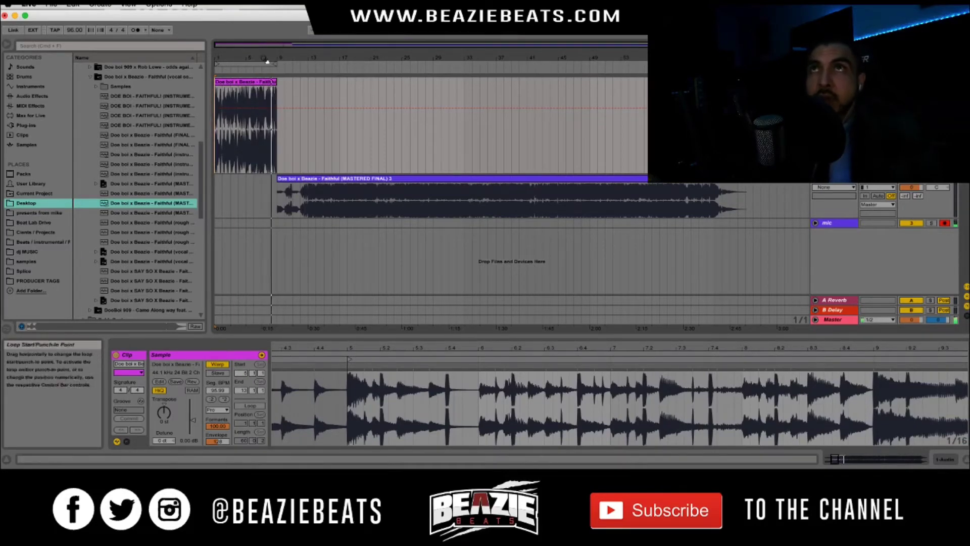
click(258, 82)
key(space)
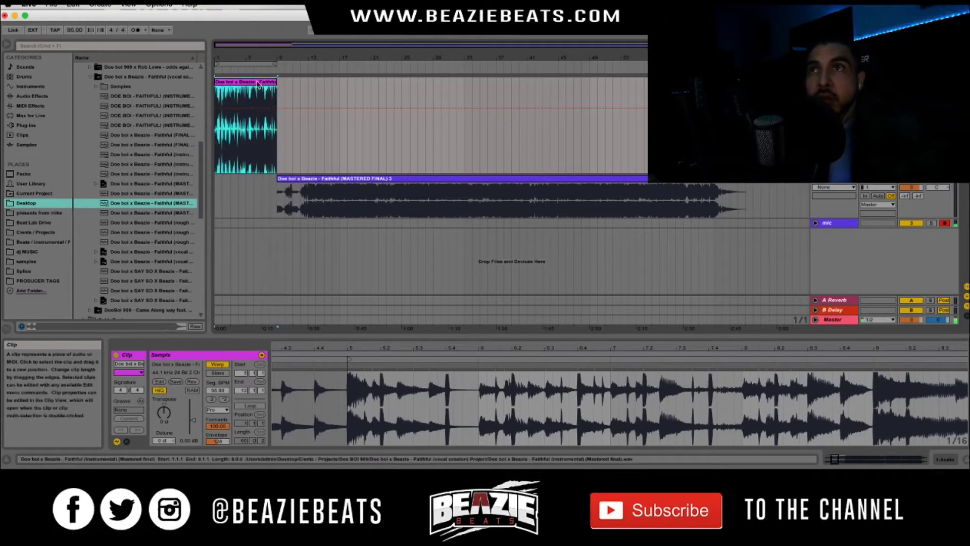
Loop bars 5 to 13 of the instrumental clip's sample.
drag(473, 349, 473, 298)
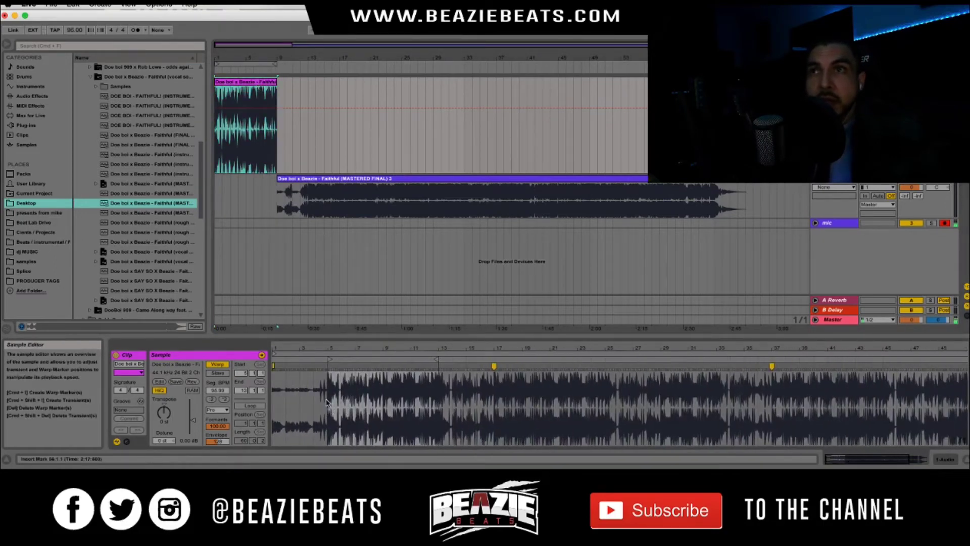
drag(328, 403, 437, 424)
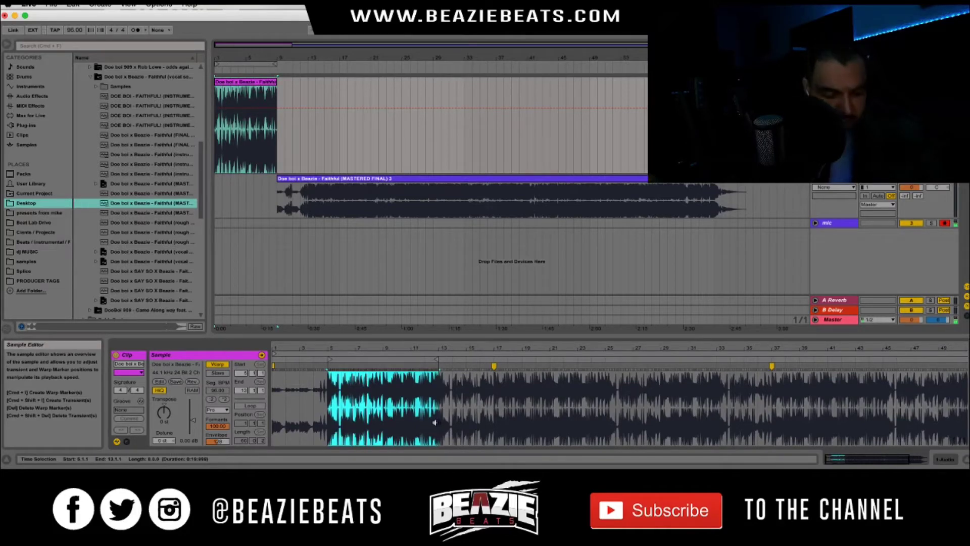
key(super+l)
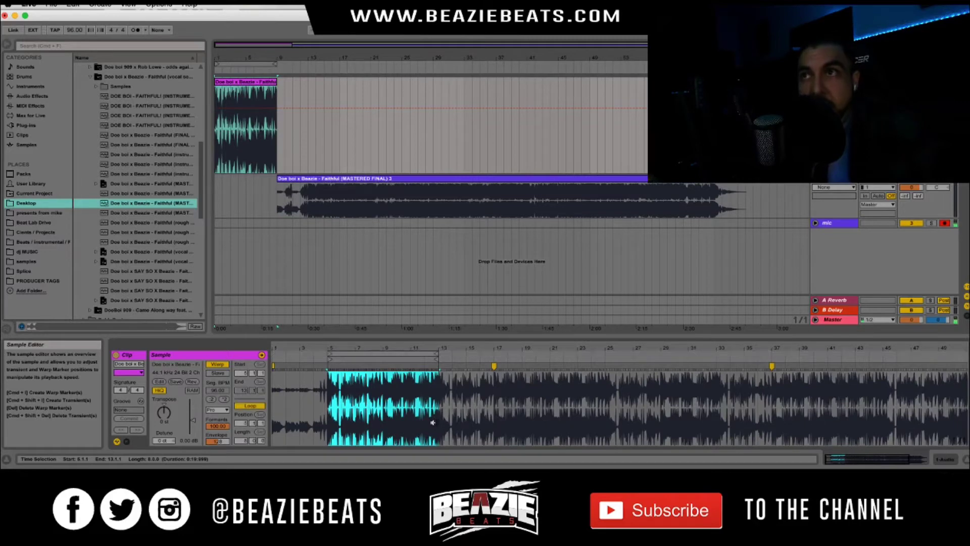
Audition the instrumental's eight-bar loop at bars 13, 17, 21 and 25, and settle the loop and clip start on bar 17.
drag(392, 352, 503, 349)
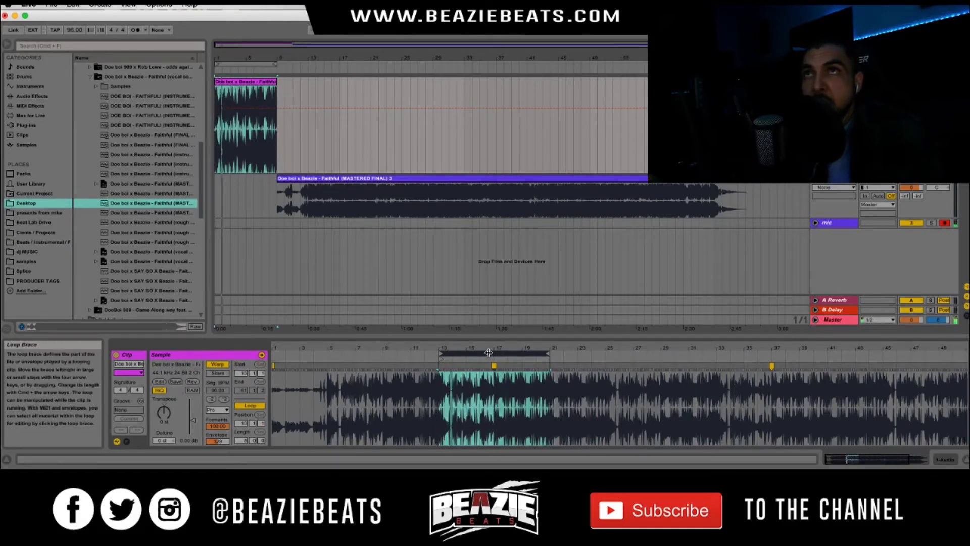
drag(489, 353, 547, 355)
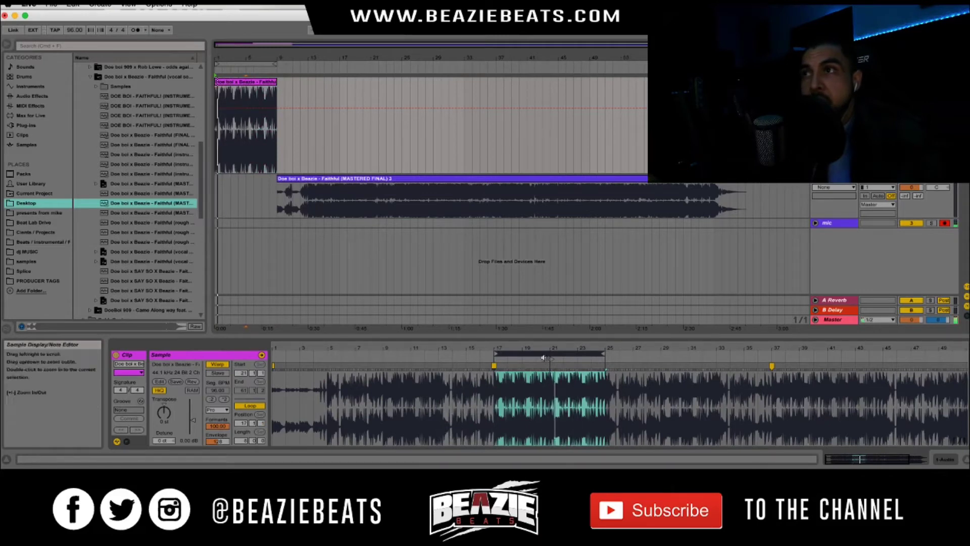
drag(543, 356, 606, 364)
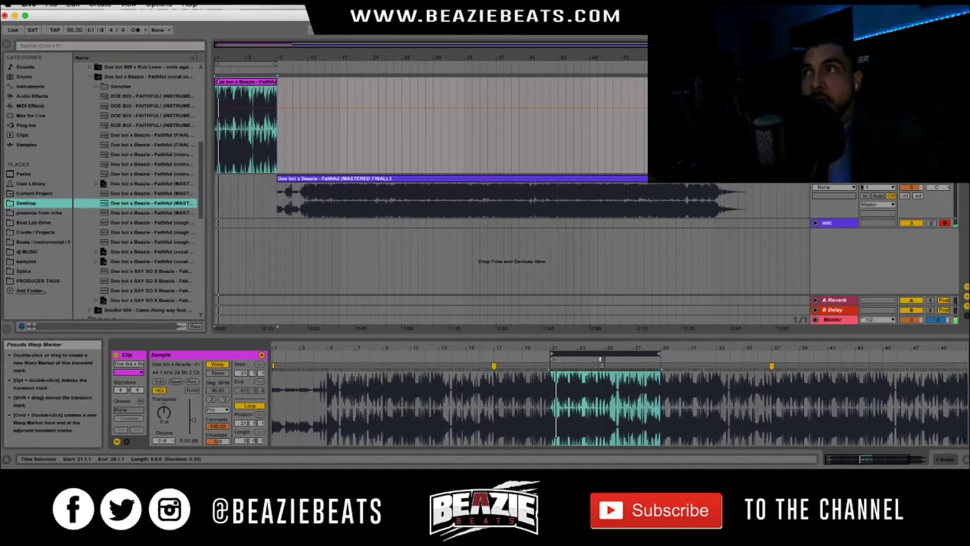
drag(600, 353, 659, 354)
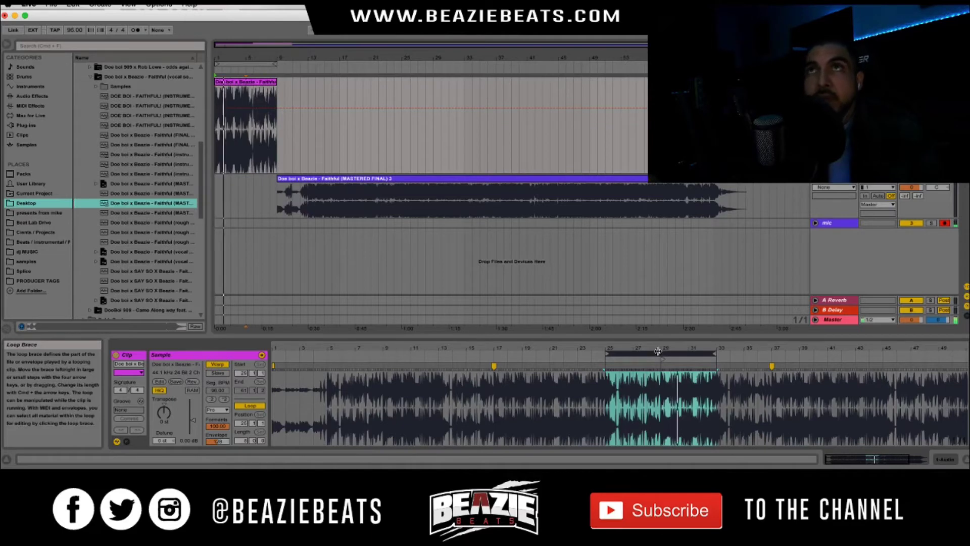
drag(656, 351, 546, 326)
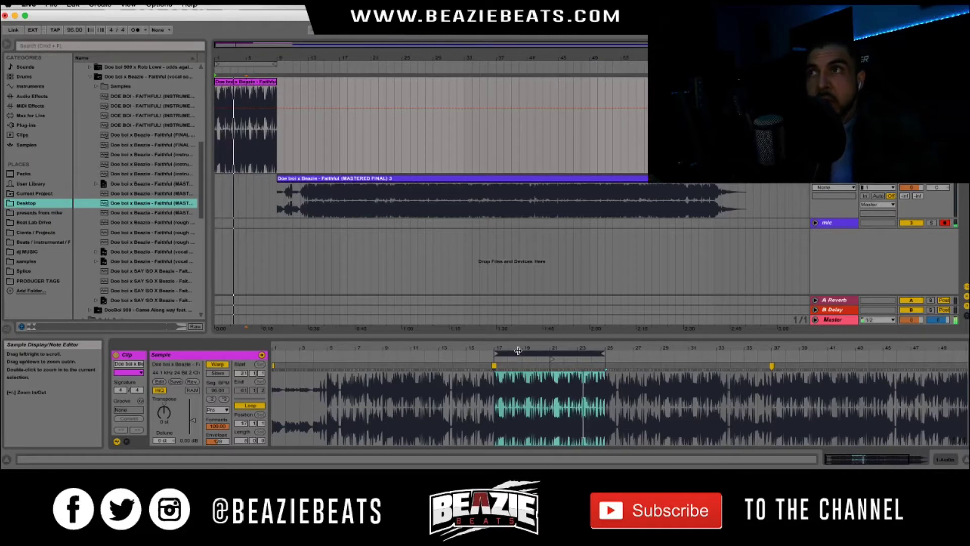
drag(554, 364, 611, 368)
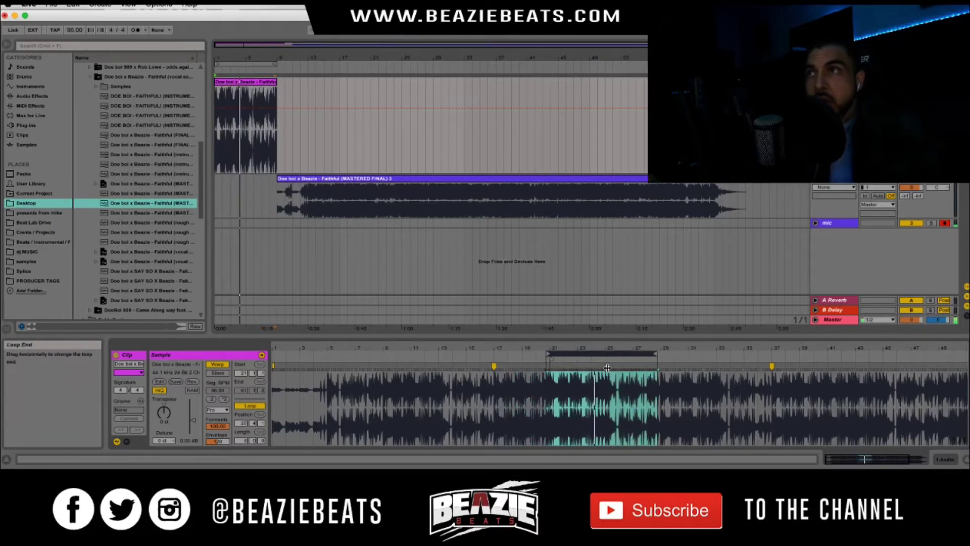
key(space)
key(space)
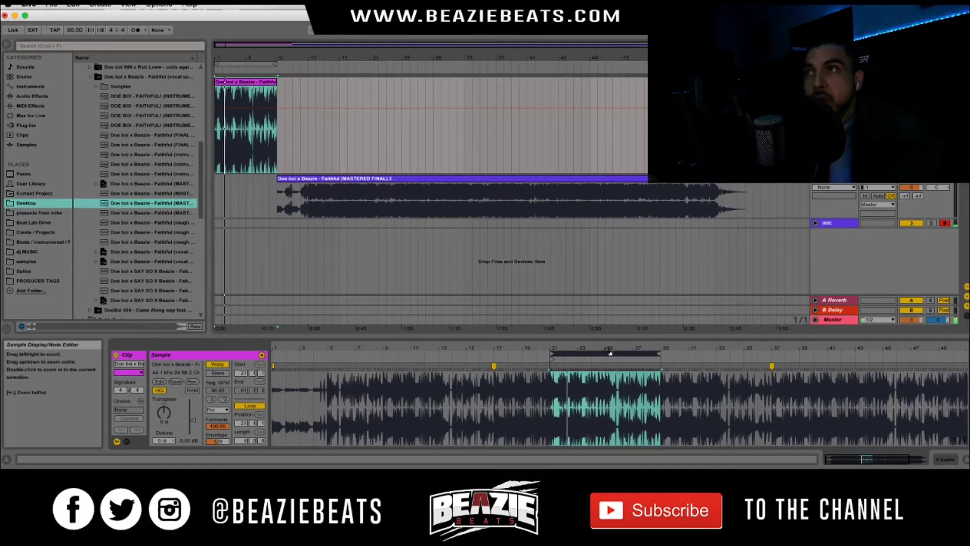
mouse_move(610, 353)
mouse_down()
mouse_move(487, 358)
mouse_move(496, 359)
mouse_up()
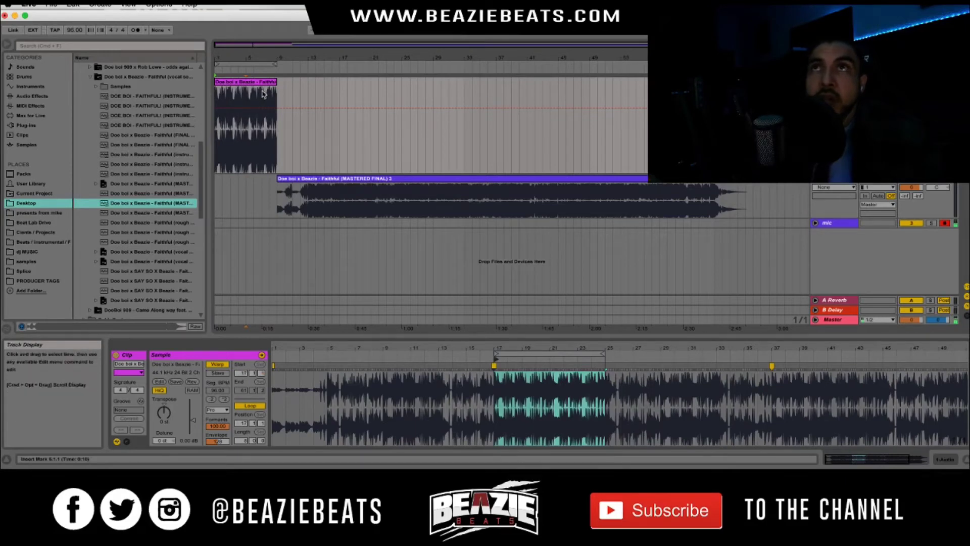
Trim the first three bars off the MASTERED FINAL clip and move it to start at bar 8, overlapping the instrumental.
click(259, 71)
drag(271, 56, 412, 102)
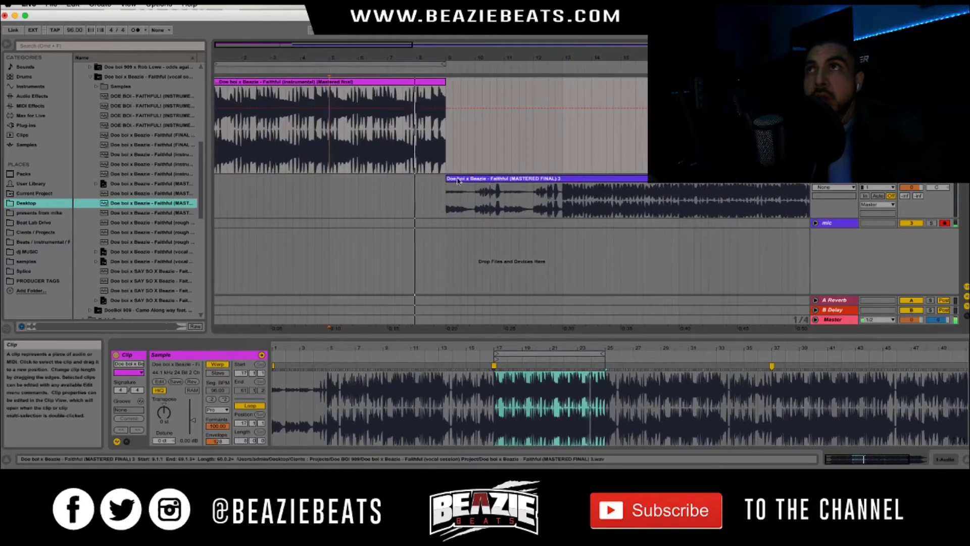
mouse_move(458, 181)
mouse_down()
mouse_move(531, 181)
mouse_move(447, 178)
mouse_up()
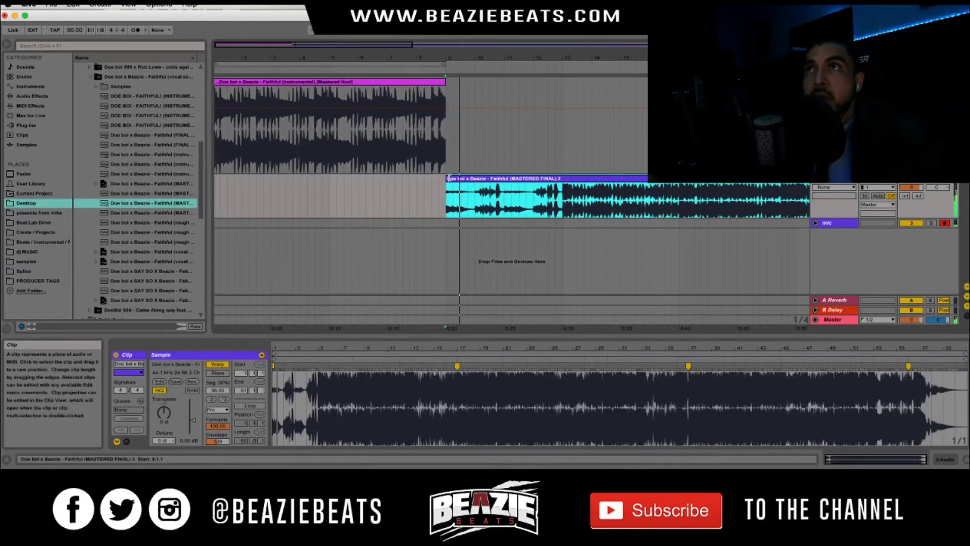
drag(449, 202, 532, 201)
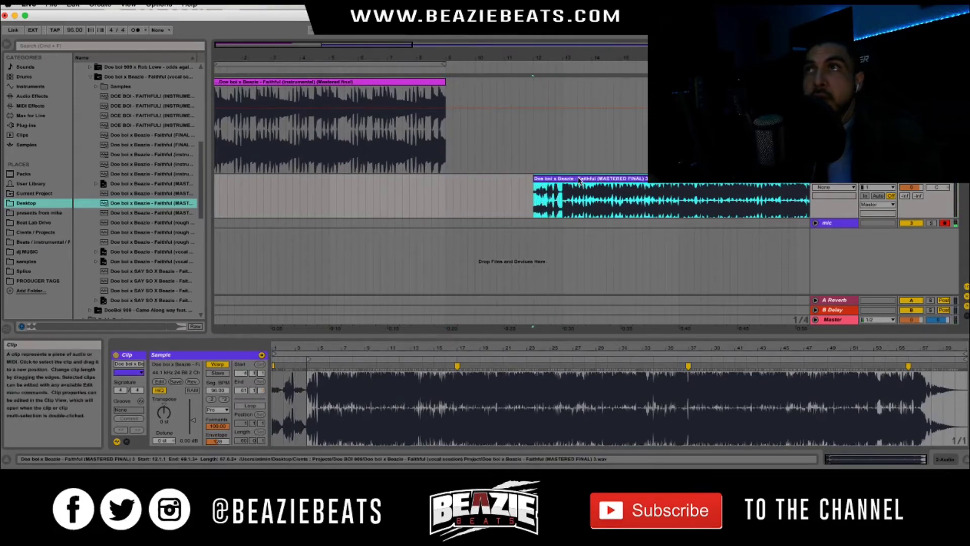
drag(576, 179, 463, 184)
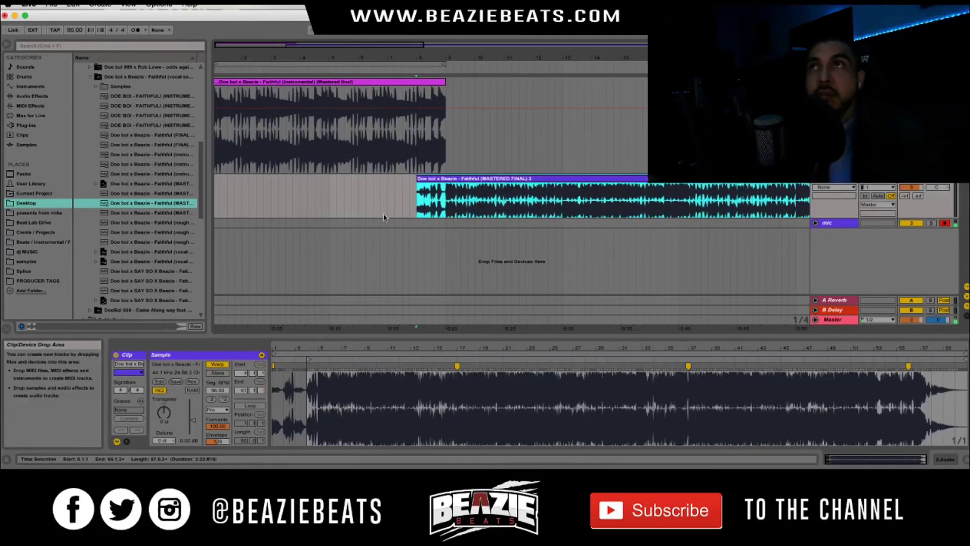
Increase the height of the MASTERED FINAL clip's track and play the transition from 5.4.1.
drag(833, 218, 833, 261)
click(352, 203)
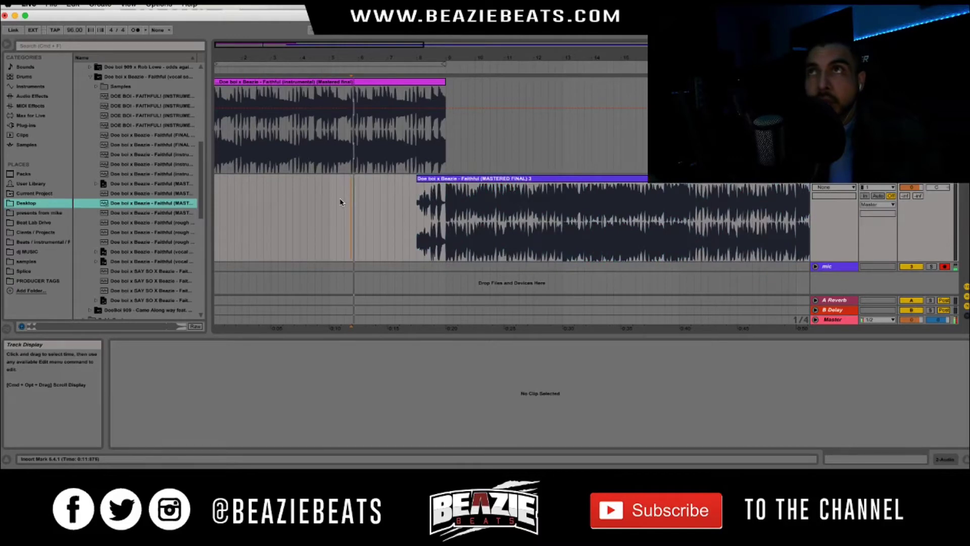
Show the fade envelope on the MASTERED FINAL track and select its clip.
click(829, 187)
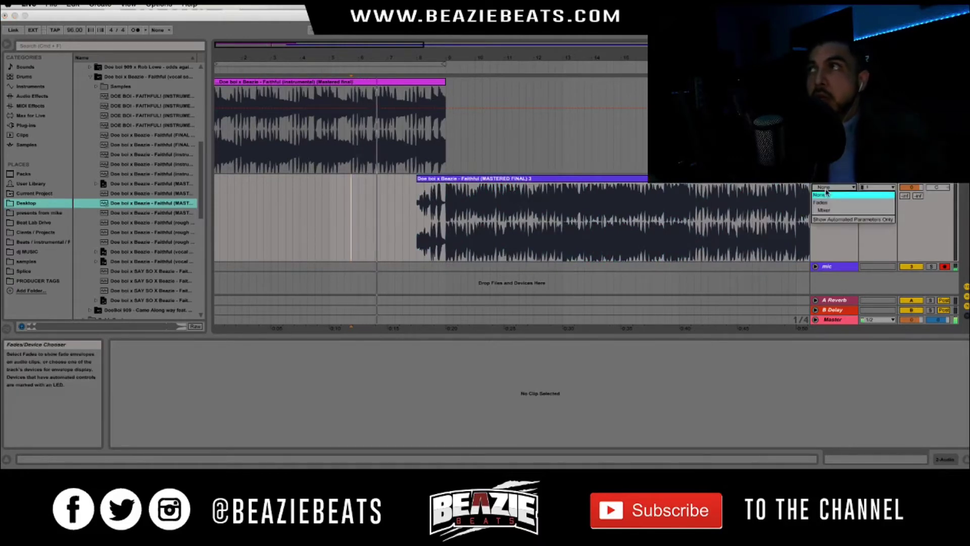
click(827, 203)
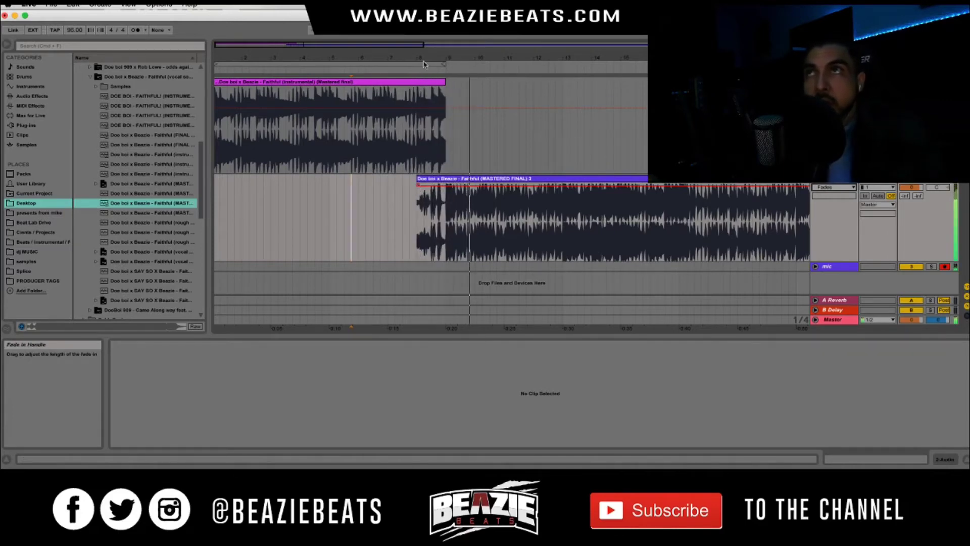
drag(412, 53, 295, 57)
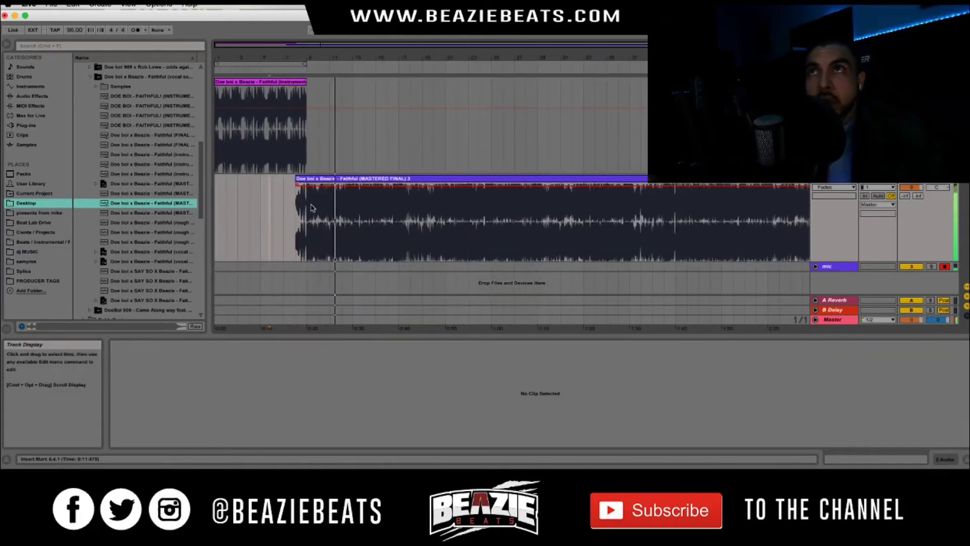
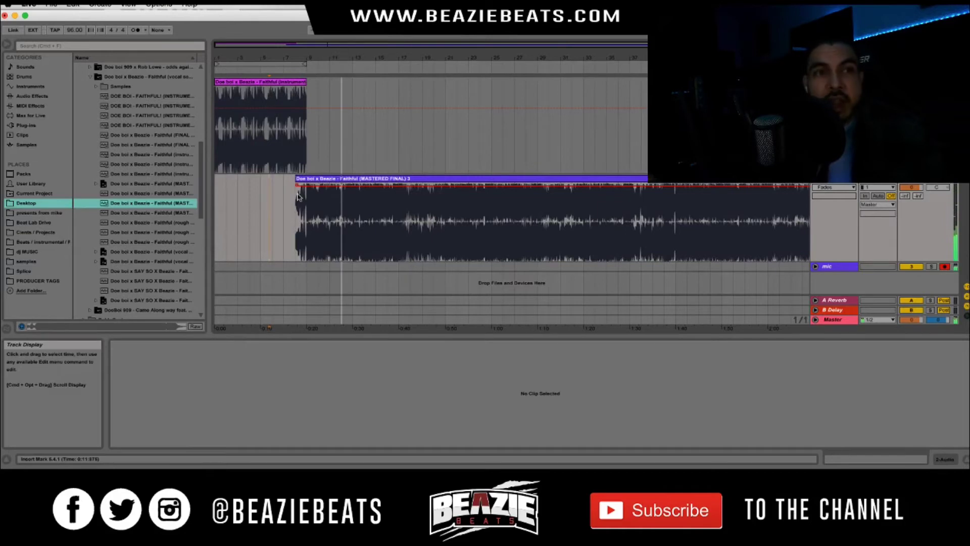
click(826, 184)
click(453, 179)
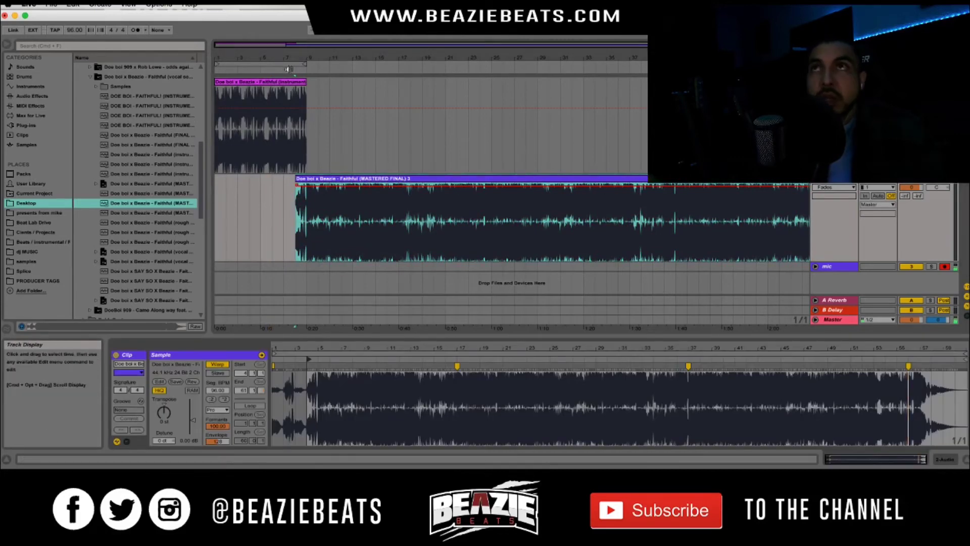
Copy the eight-bar instrumental clip to bar 61 on its track and play the transition out of the MASTERED FINAL clip.
drag(304, 56, 304, 38)
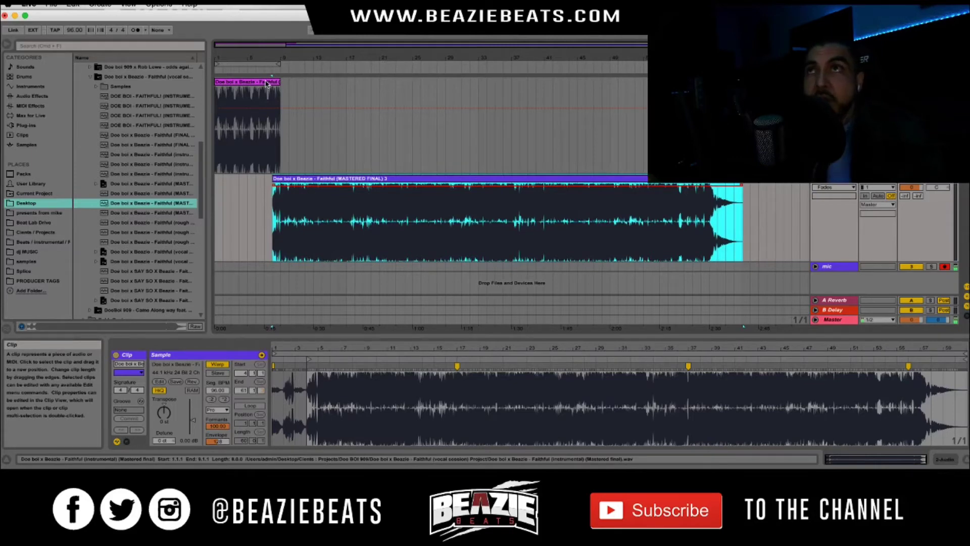
drag(260, 80, 763, 127)
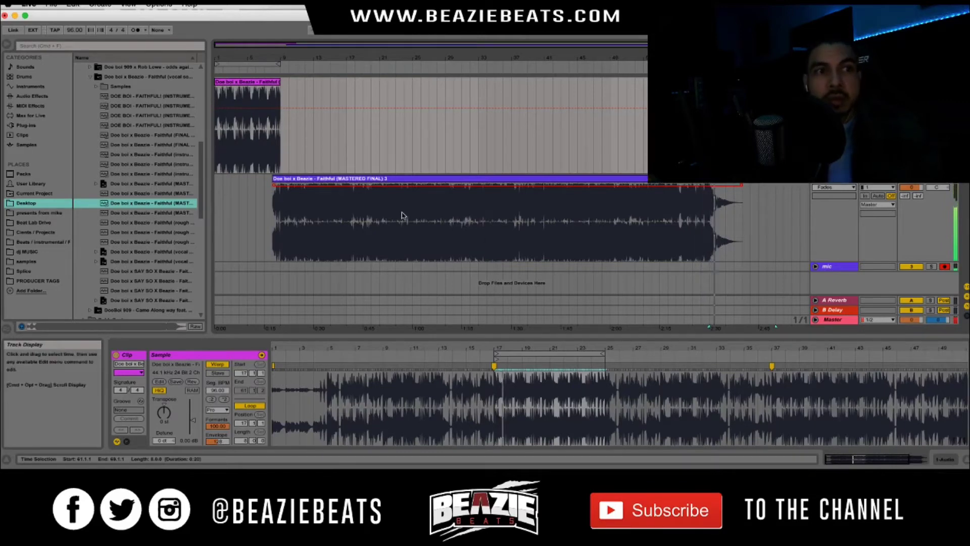
drag(454, 58, 430, 91)
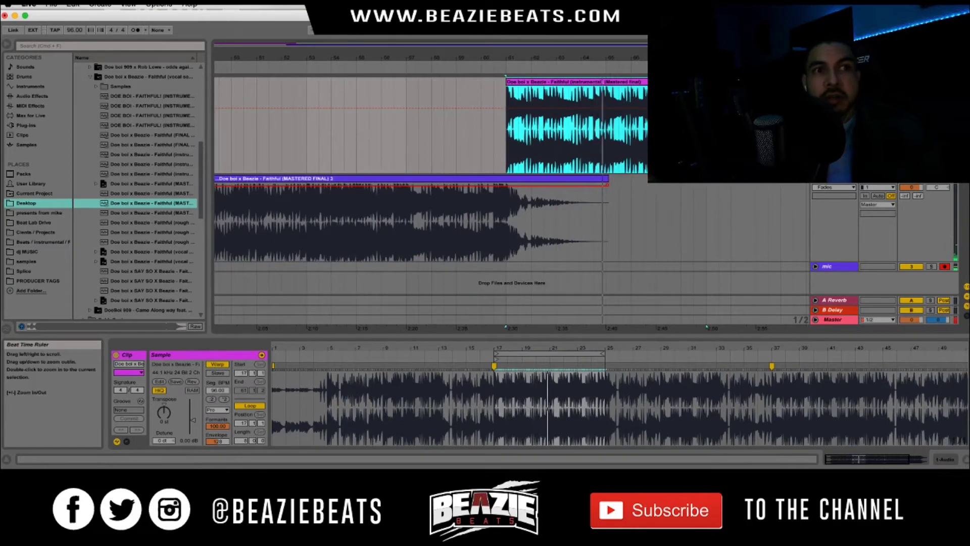
click(490, 69)
drag(513, 58, 713, 25)
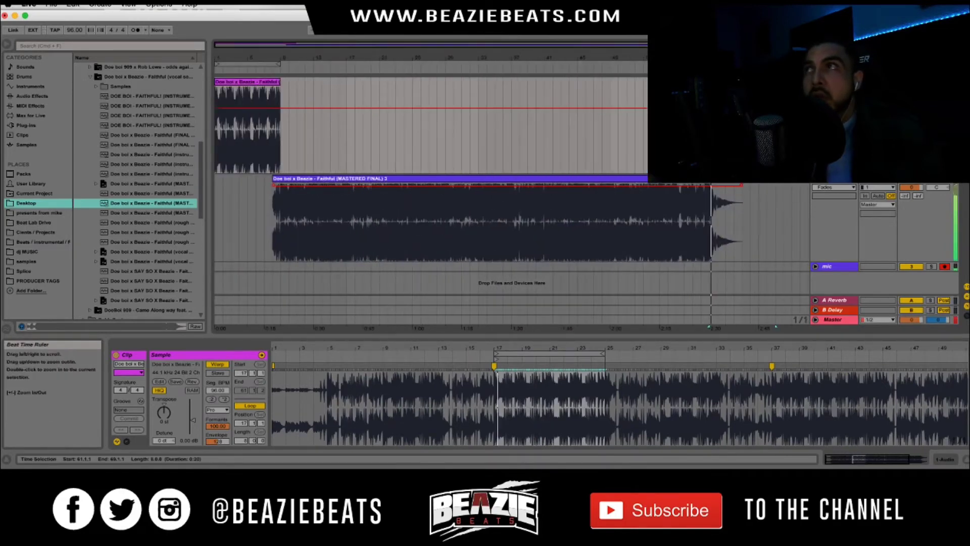
click(688, 69)
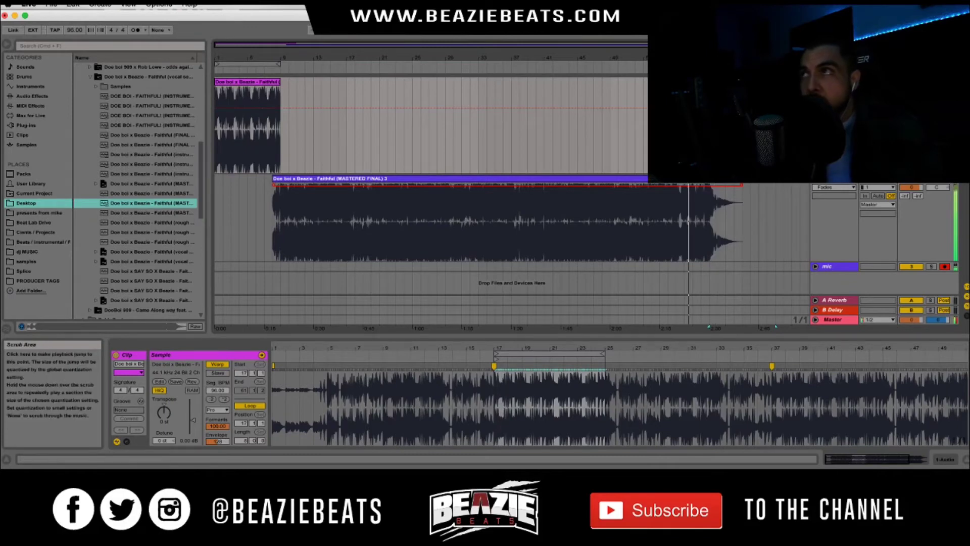
drag(713, 57, 556, 78)
key(space)
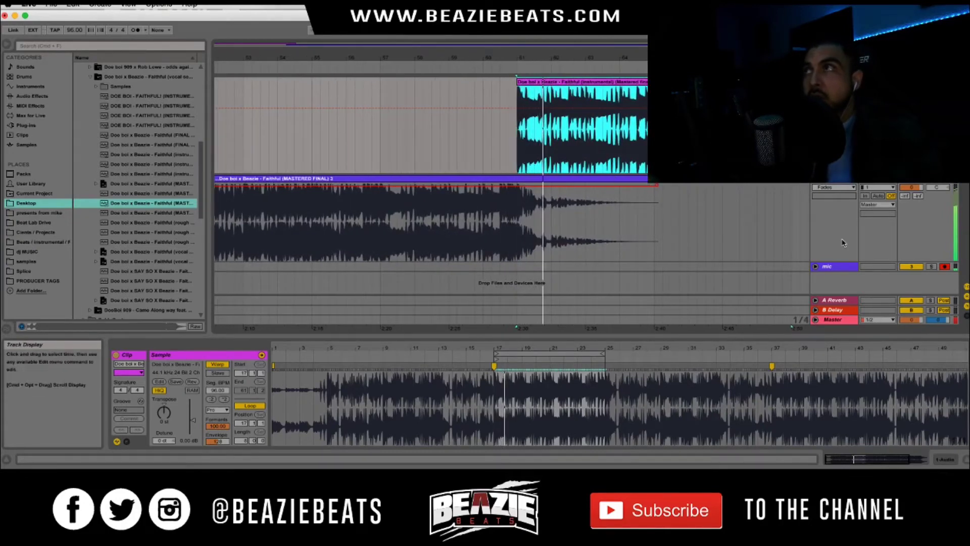
Trim the end of the MASTERED FINAL clip back to bar 61 and play the transition from 60.3.1.
click(834, 188)
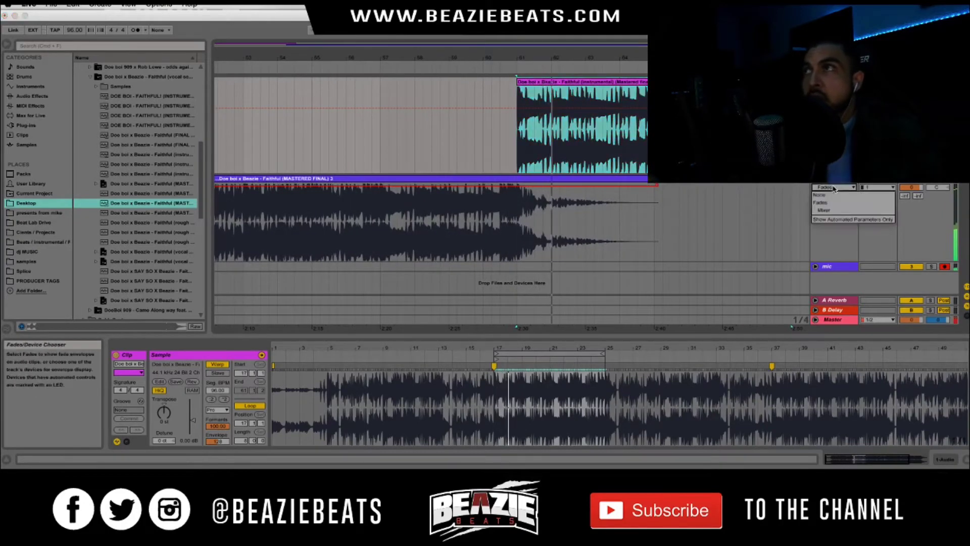
click(658, 184)
click(654, 185)
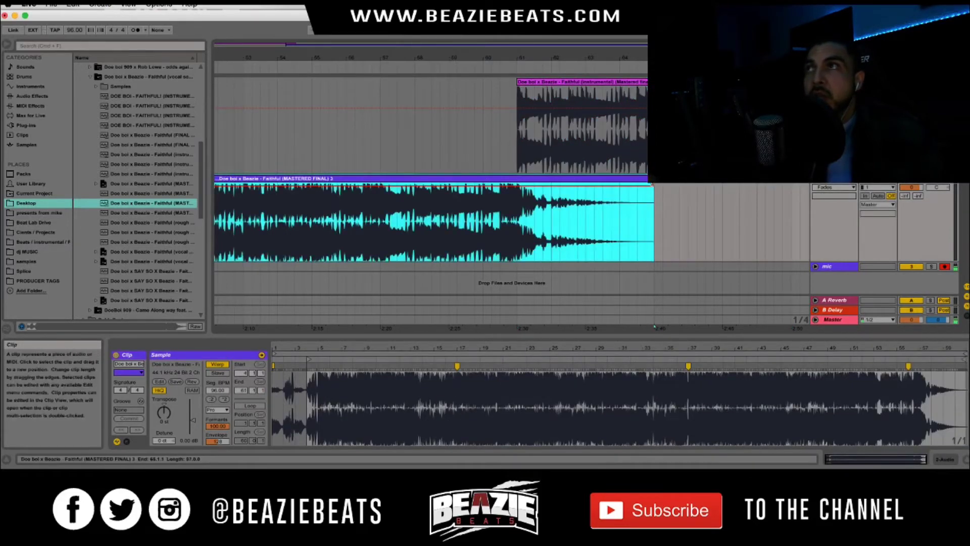
drag(654, 185, 516, 185)
click(500, 149)
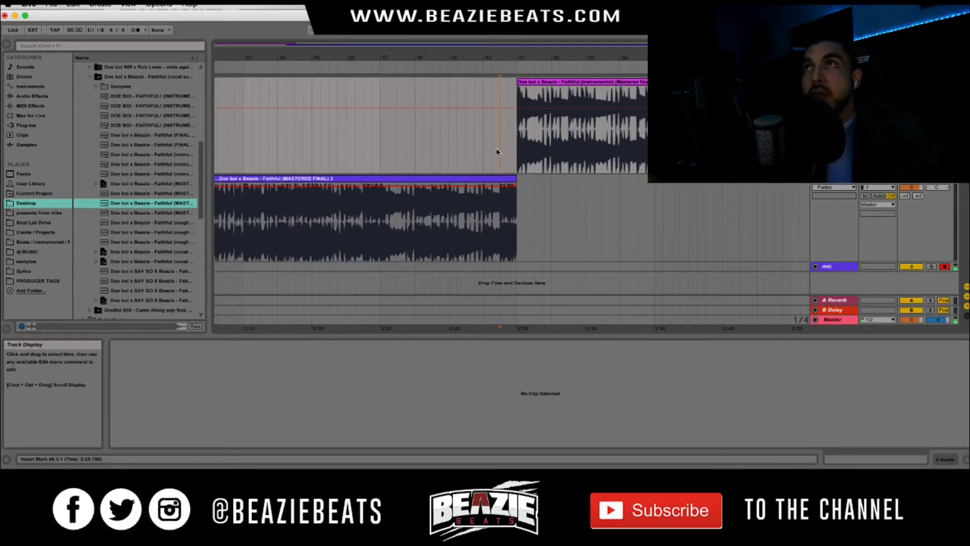
key(space)
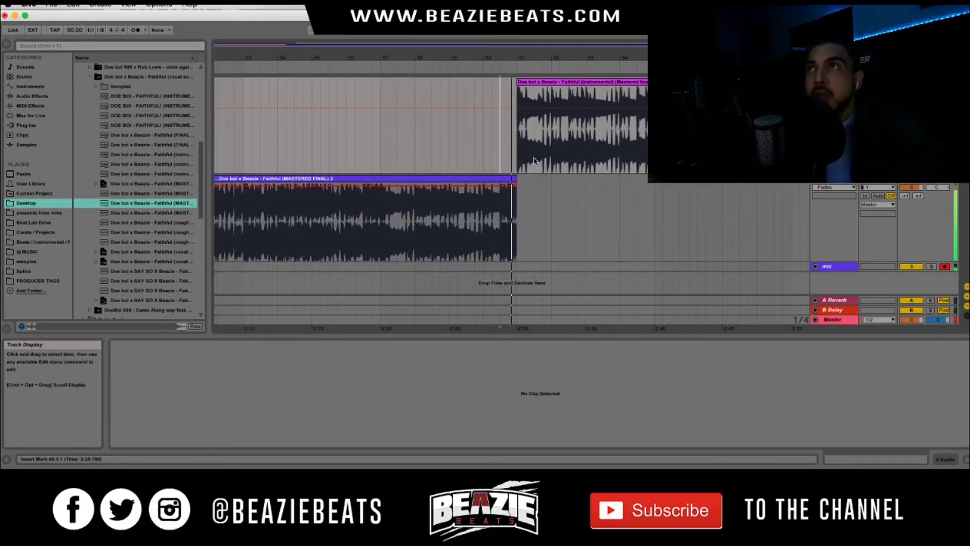
drag(557, 62, 564, 86)
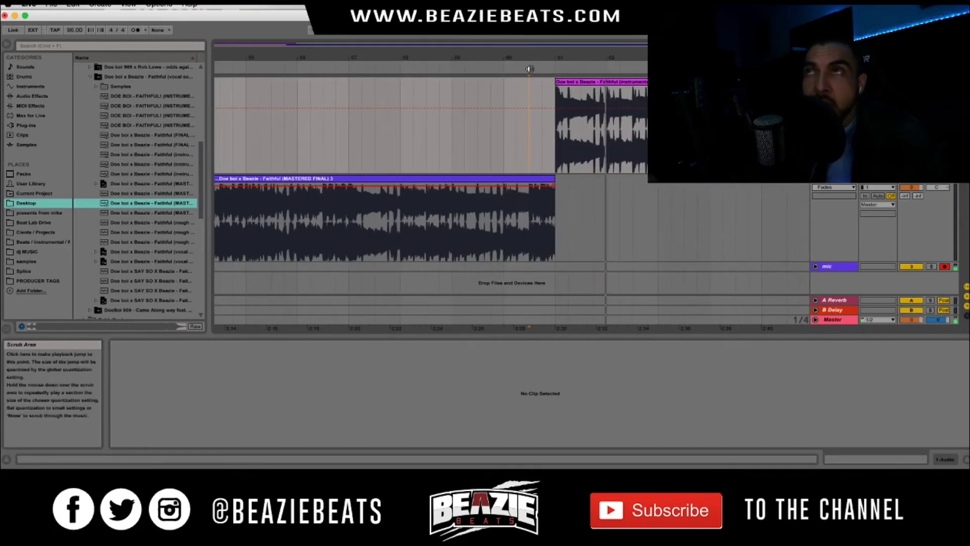
Add a short fade-in to the start of the MASTERED FINAL clip at bar 8.
drag(555, 58, 555, 25)
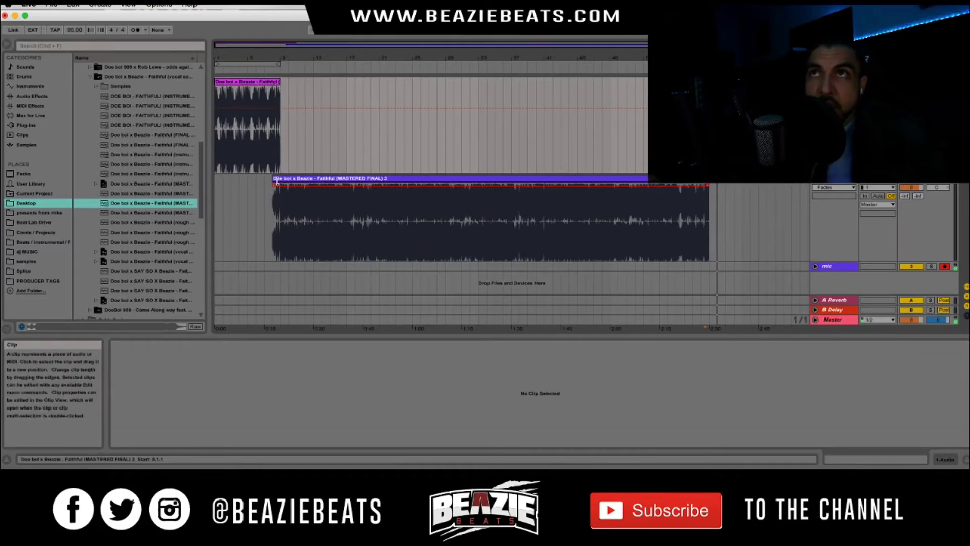
double_click(381, 34)
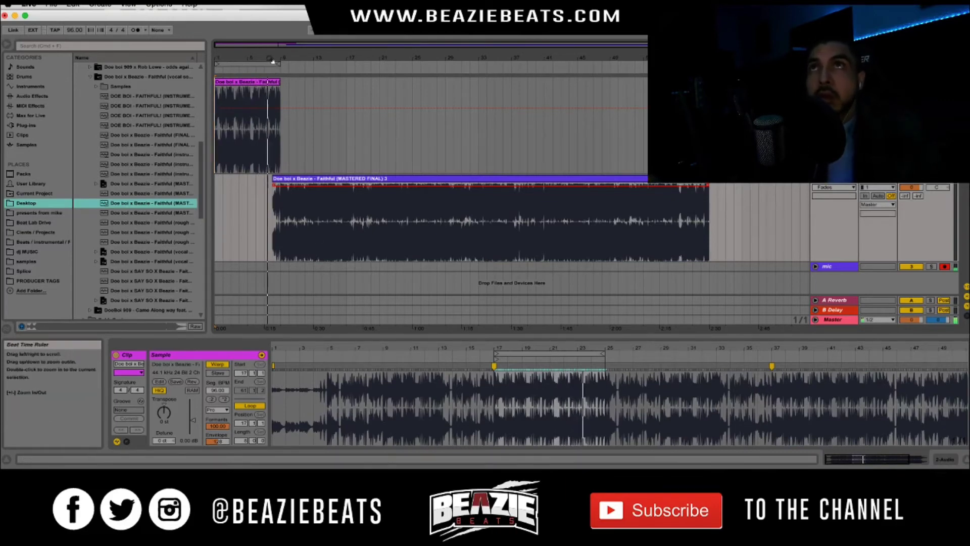
drag(273, 61, 299, 188)
click(298, 188)
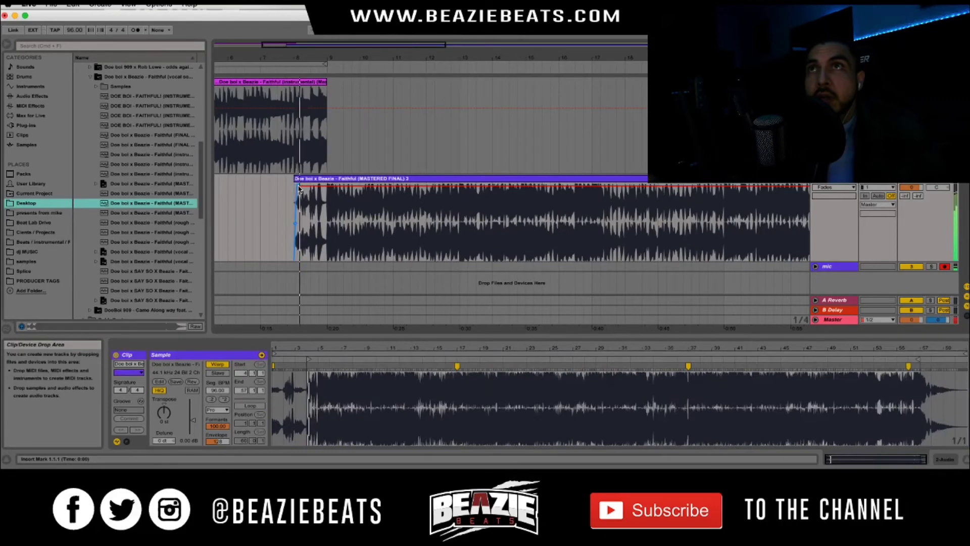
drag(296, 54, 355, 56)
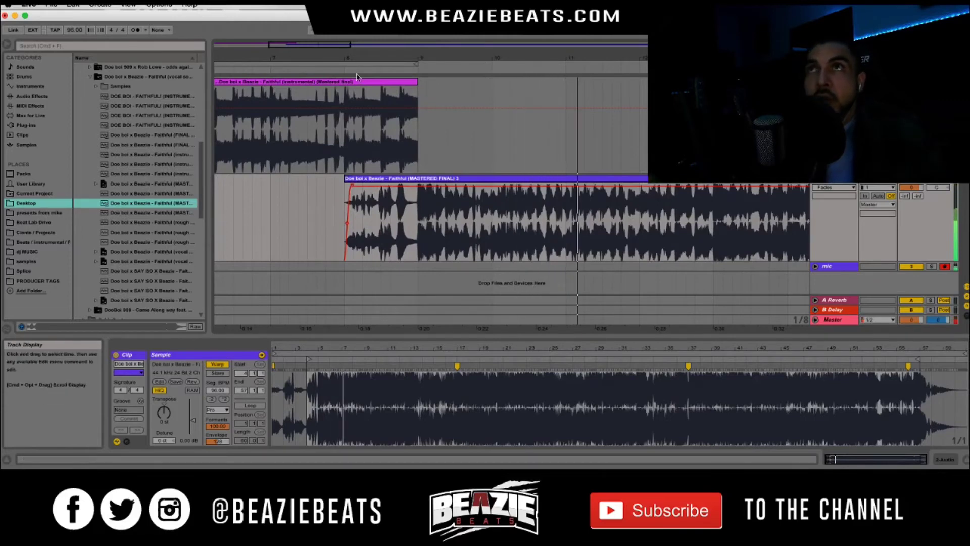
Add EQ Eight to the MASTERED FINAL track and change its first band to a low cut filter.
drag(350, 49, 324, 67)
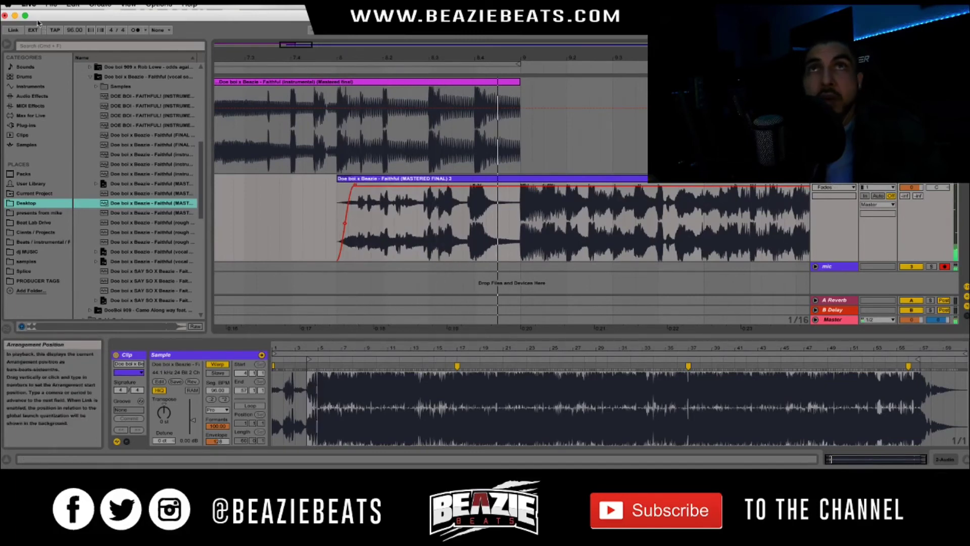
click(42, 97)
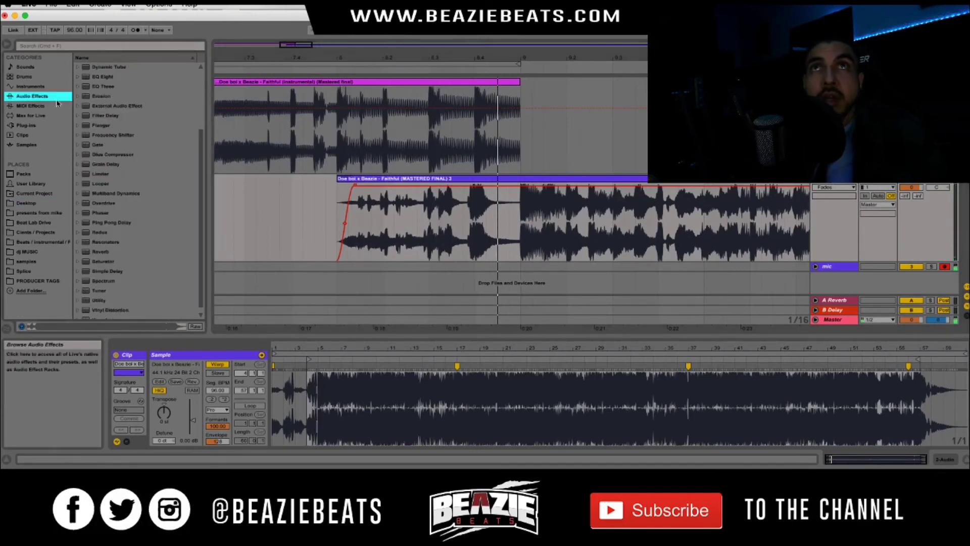
double_click(116, 81)
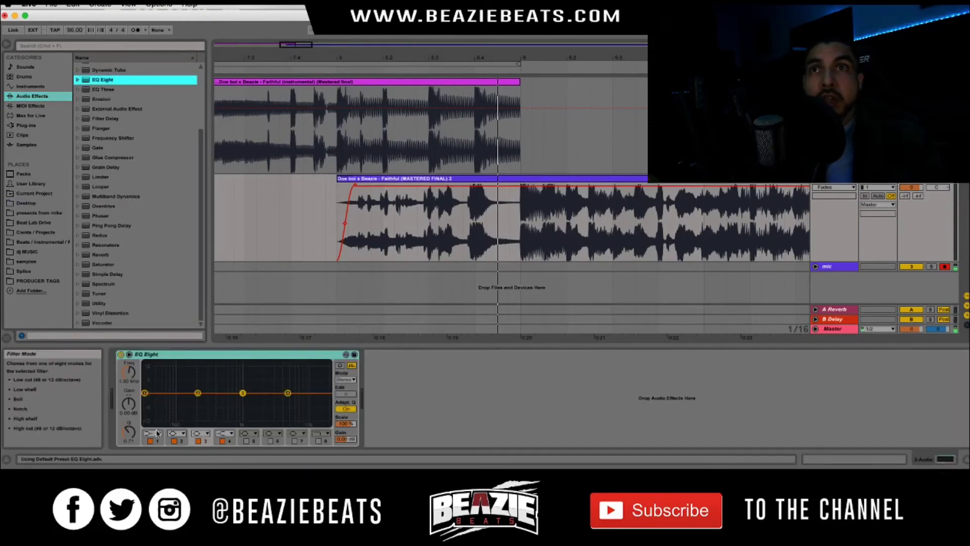
click(147, 431)
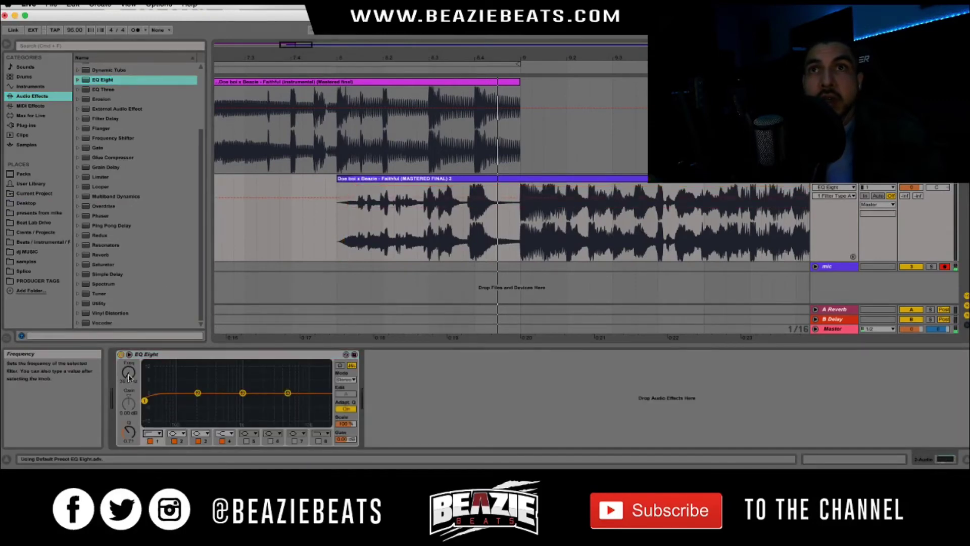
Set EQ Eight's low cut frequency to 244 Hz while playing from 8.1.1, and show its Device On automation.
click(338, 226)
key(space)
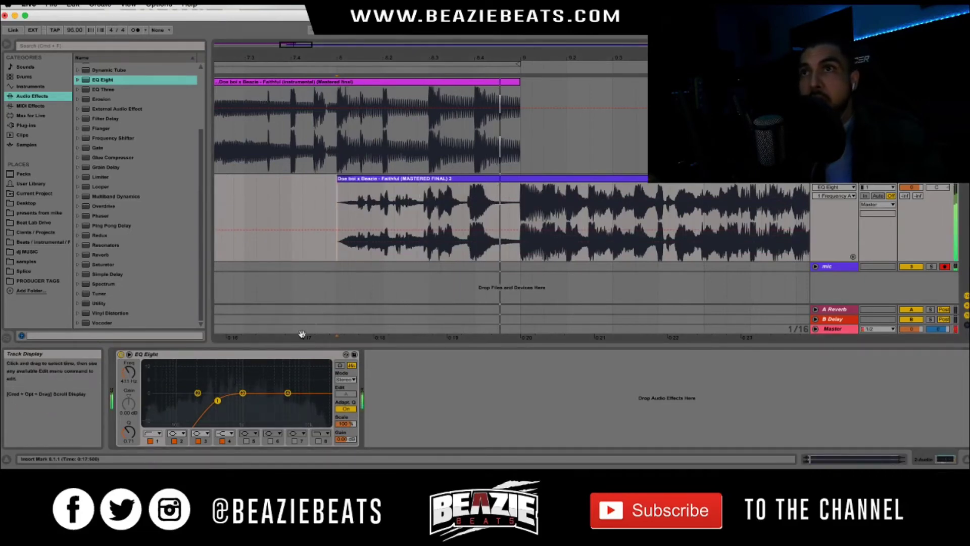
drag(127, 373, 126, 384)
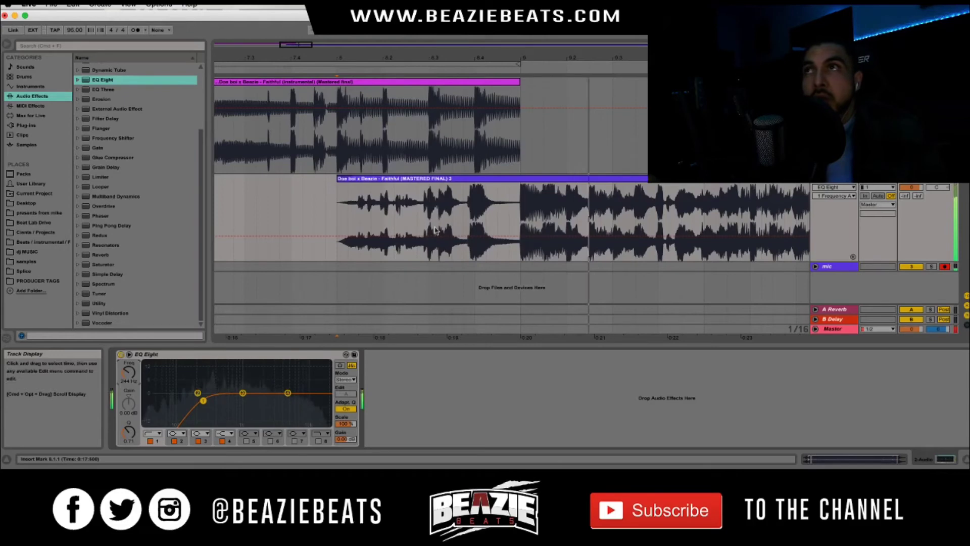
right_click(125, 361)
click(142, 363)
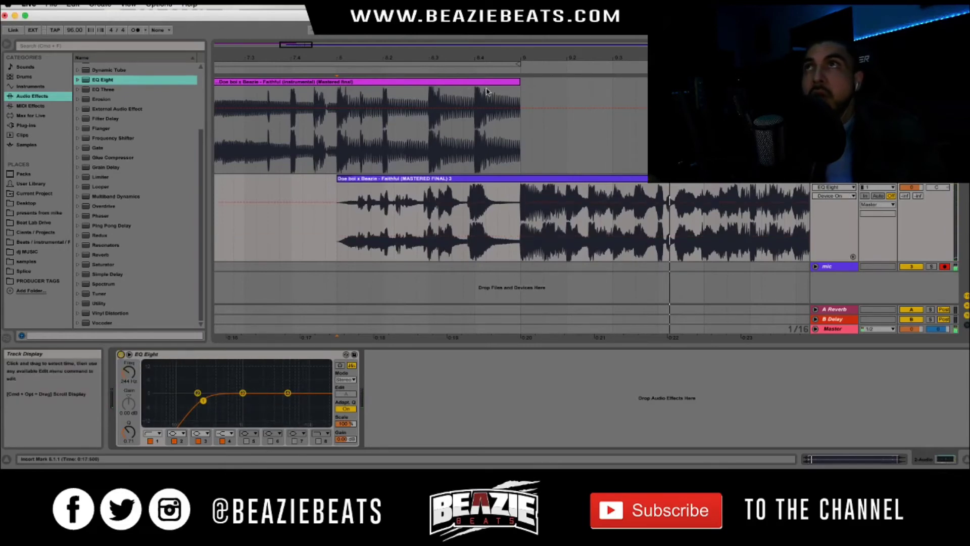
Try trimming the end of the intro instrumental clip back to bar 8, and undo the trim.
drag(519, 90, 331, 121)
click(298, 68)
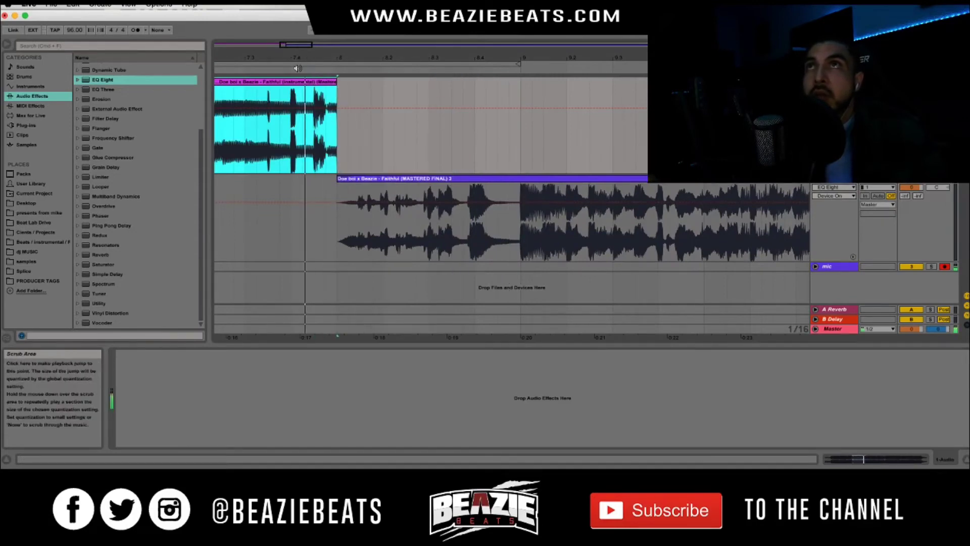
key(space)
key(super+z)
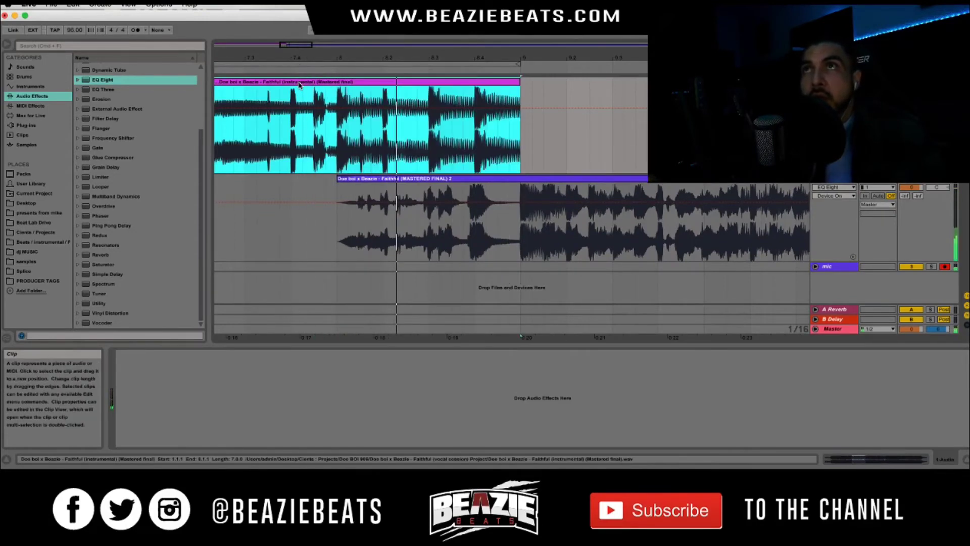
Automate EQ Eight's Device On so the filter is active only from 8.1.1 to 9.1.1 and off elsewhere.
click(337, 223)
key(space)
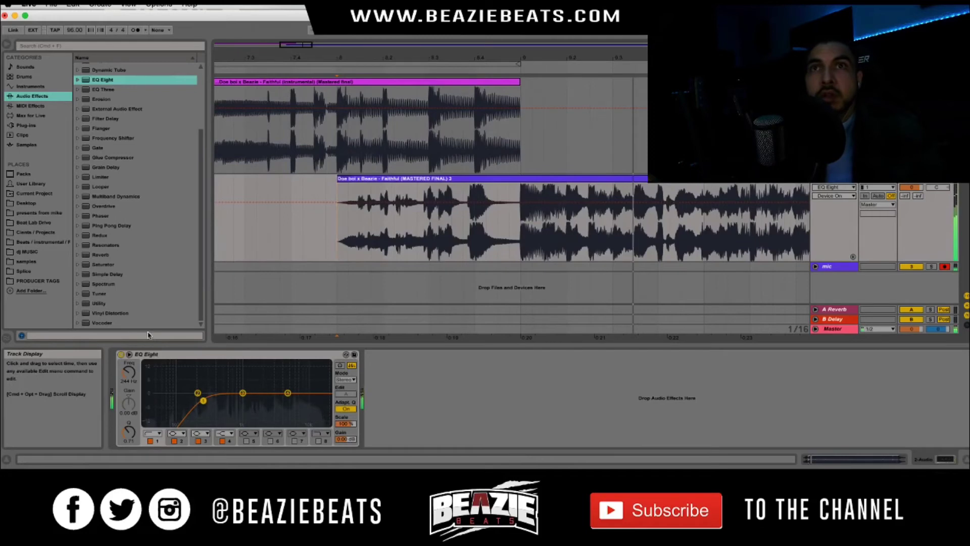
right_click(123, 355)
click(145, 360)
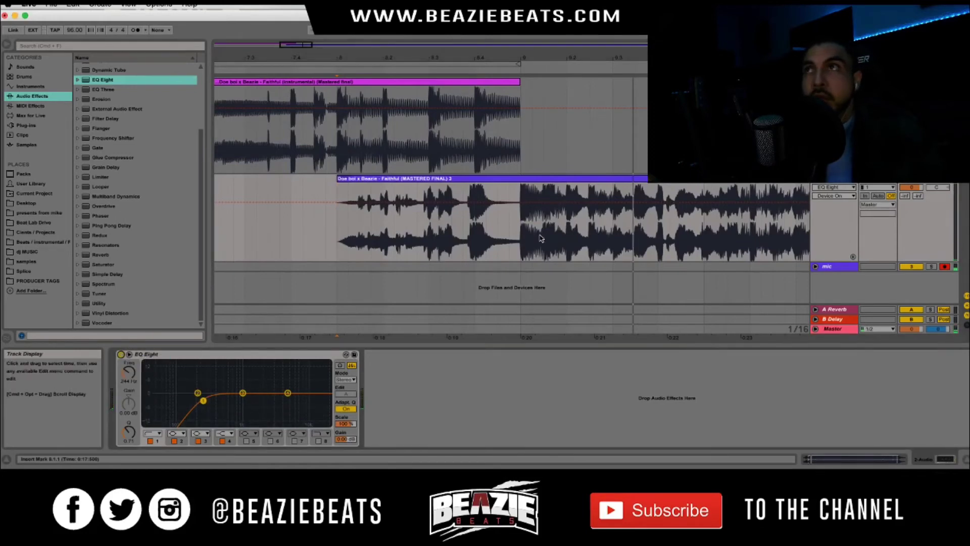
drag(518, 236, 384, 202)
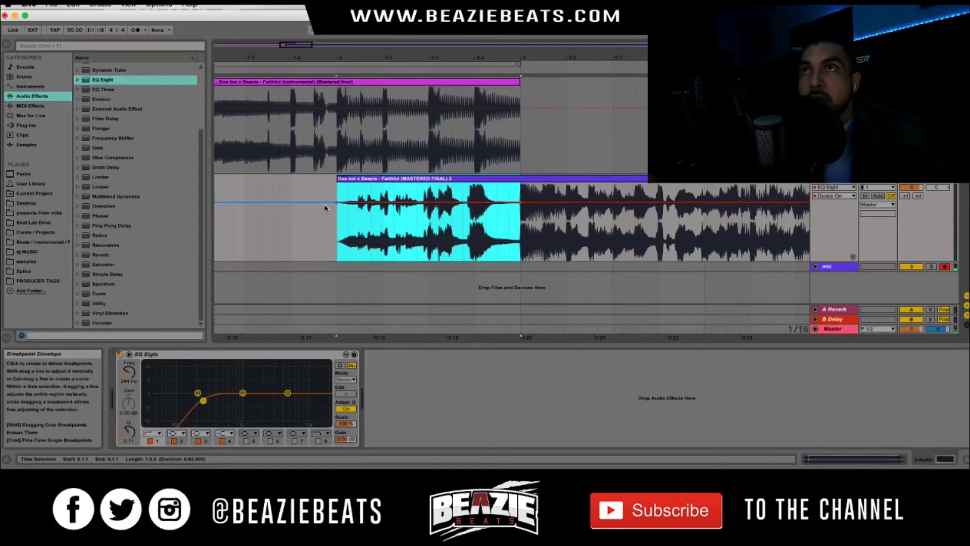
drag(532, 202, 532, 241)
Play the transition from the instrumental into the MASTERED FINAL clip to check the EQ Eight automation.
key(space)
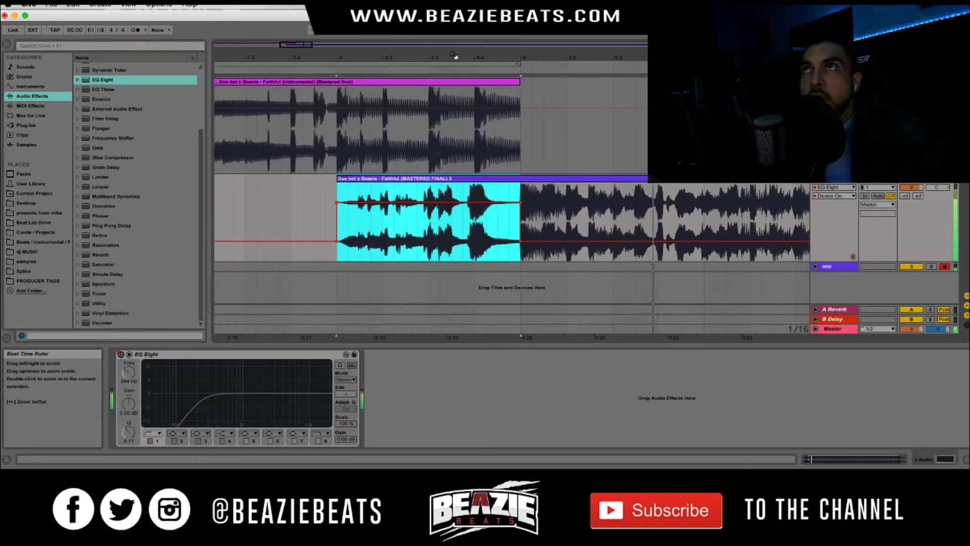
drag(456, 47, 450, 65)
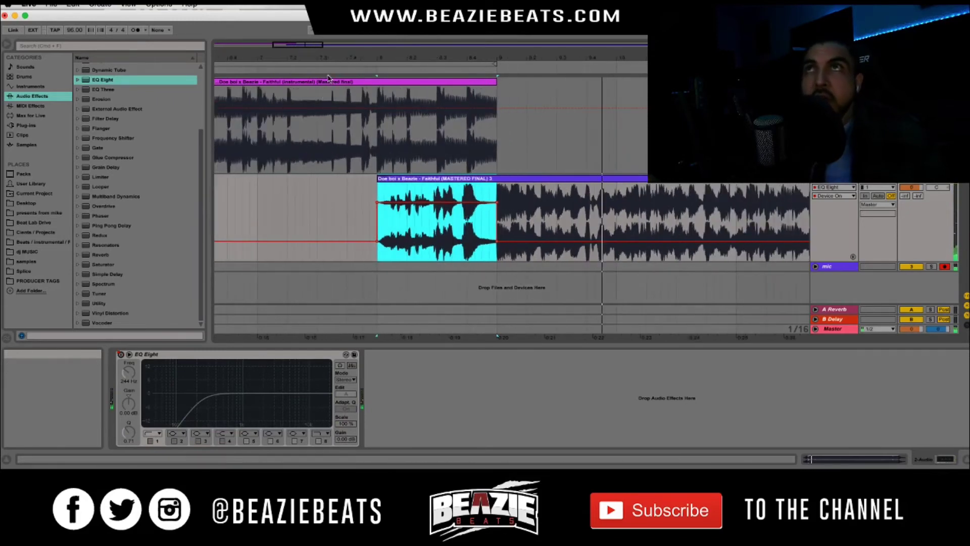
click(329, 74)
click(446, 148)
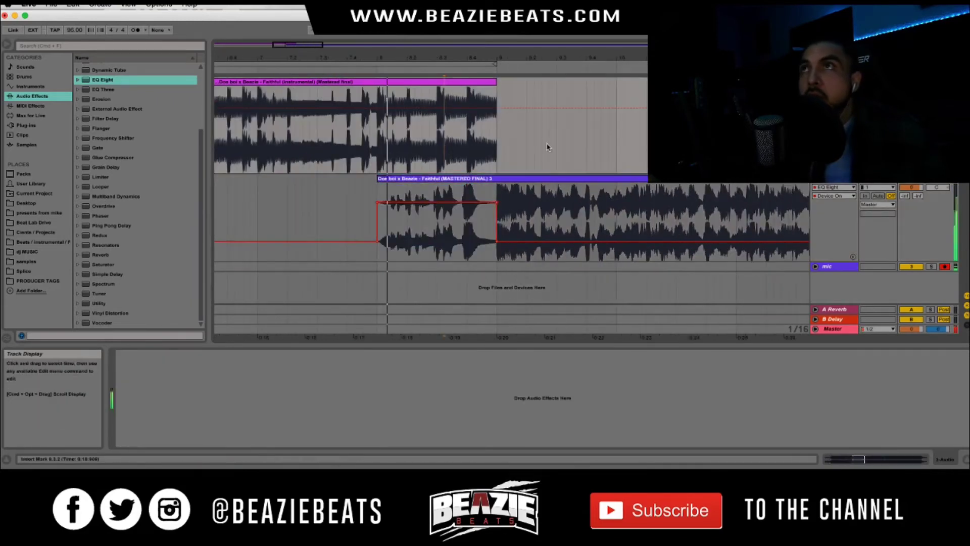
Add EQ Eight to the instrumental track, enable filter 8 as a high cut at 534 Hz, and play the transition.
double_click(105, 81)
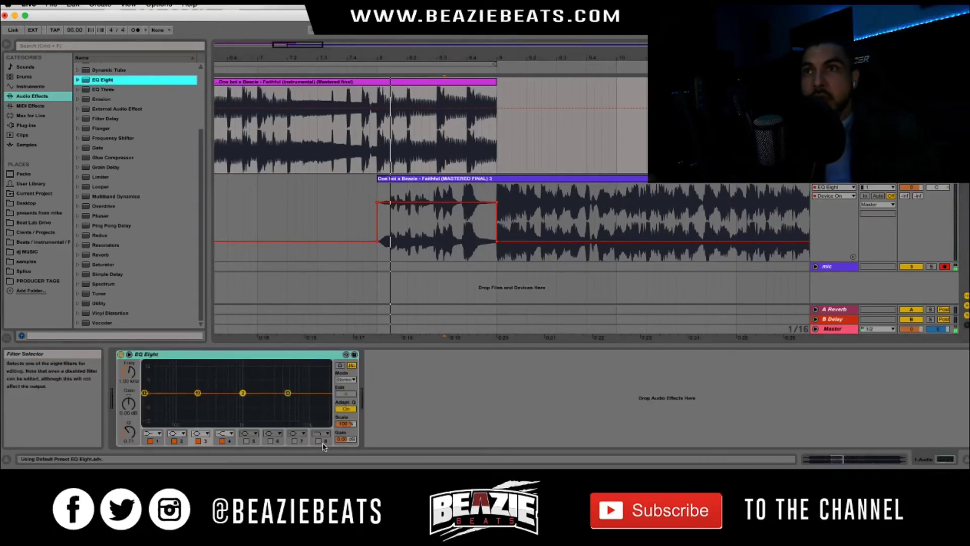
click(318, 441)
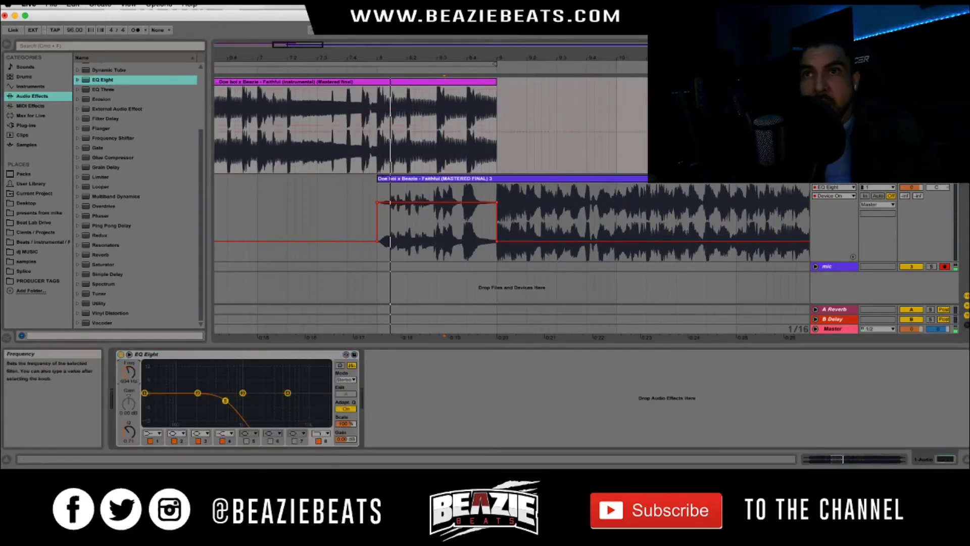
key(space)
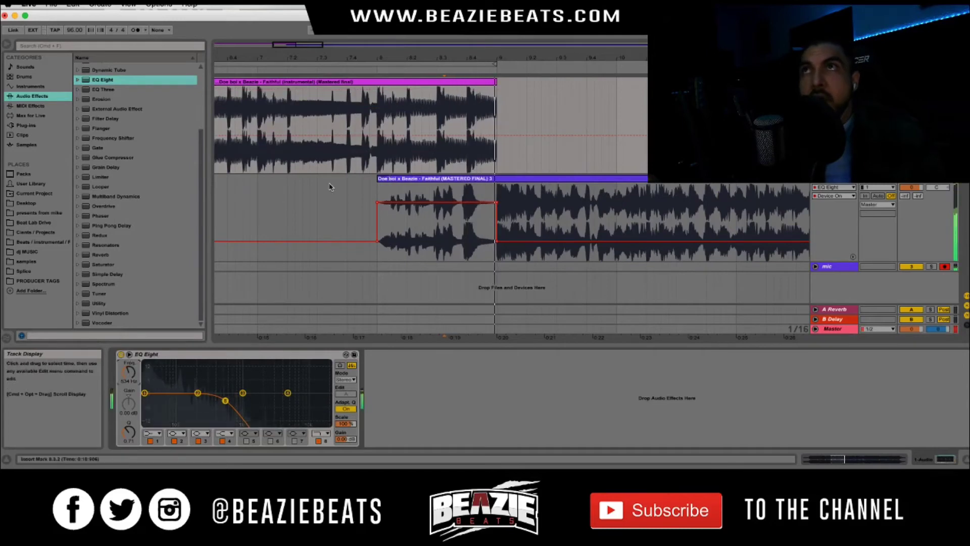
key(space)
click(351, 69)
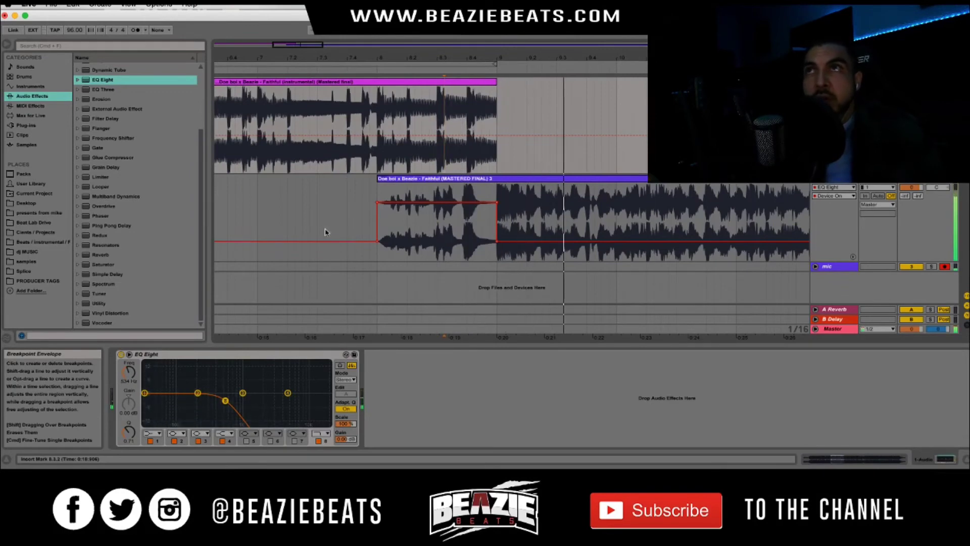
Set the high cut frequency of the instrumental track's EQ Eight to 271 Hz while playing the transition.
click(348, 153)
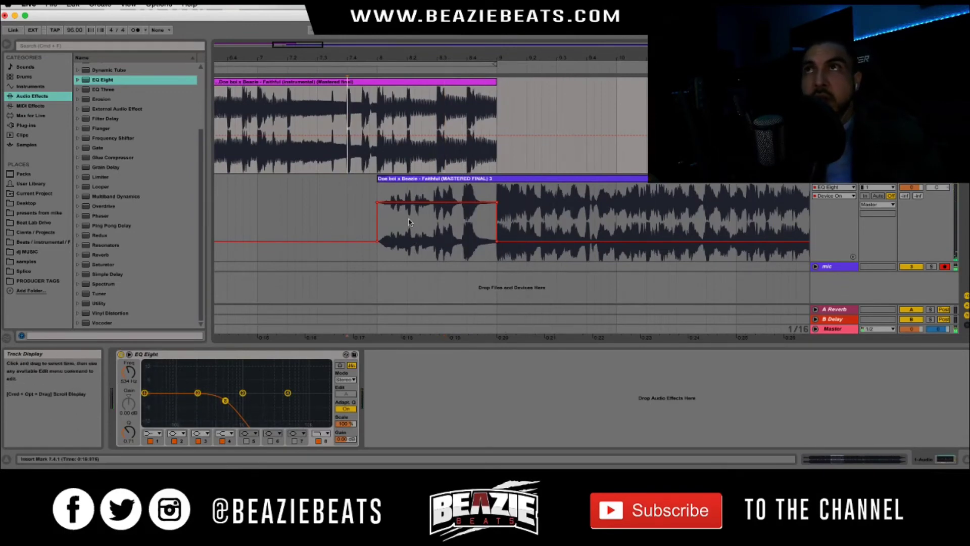
click(410, 223)
click(399, 128)
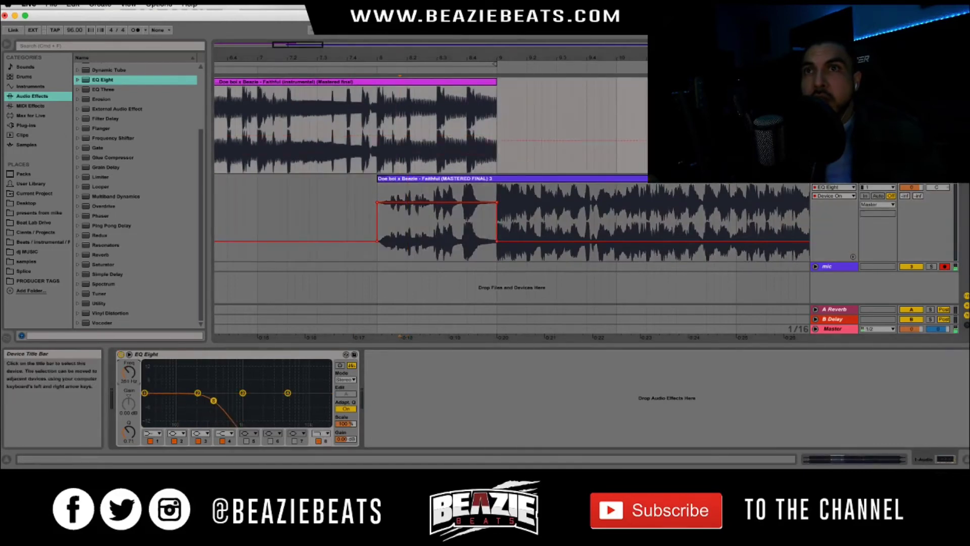
key(space)
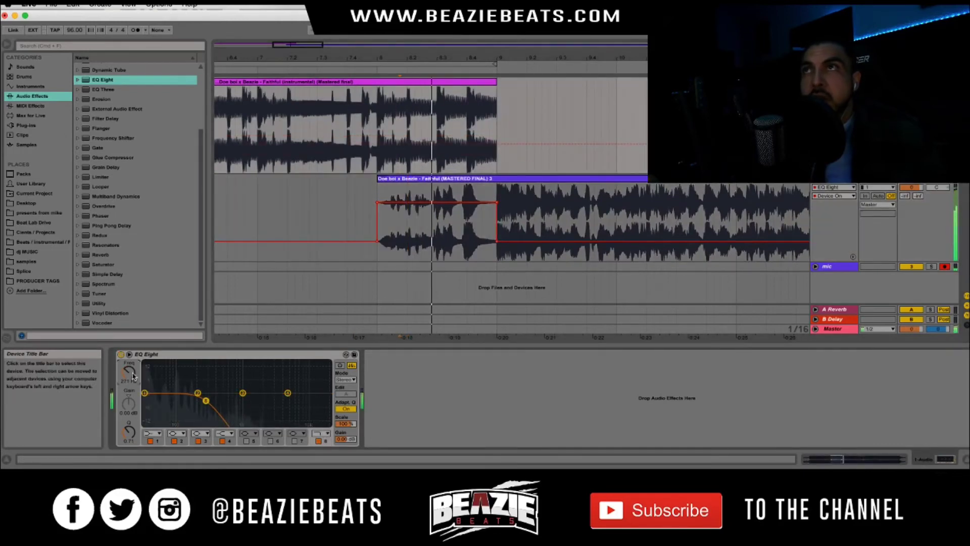
key(space)
Delete the Device On automation from the EQ Eight on the MASTERED FINAL track.
click(339, 213)
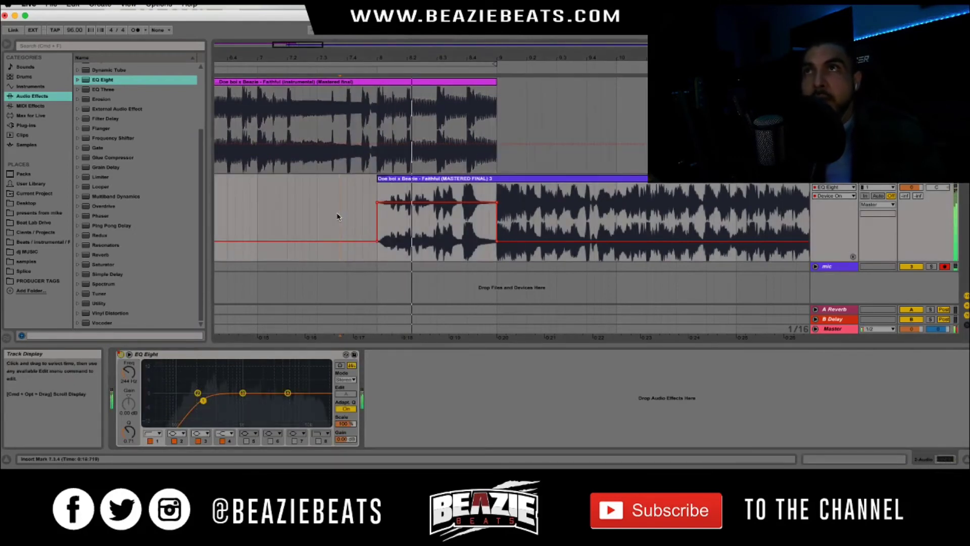
right_click(121, 355)
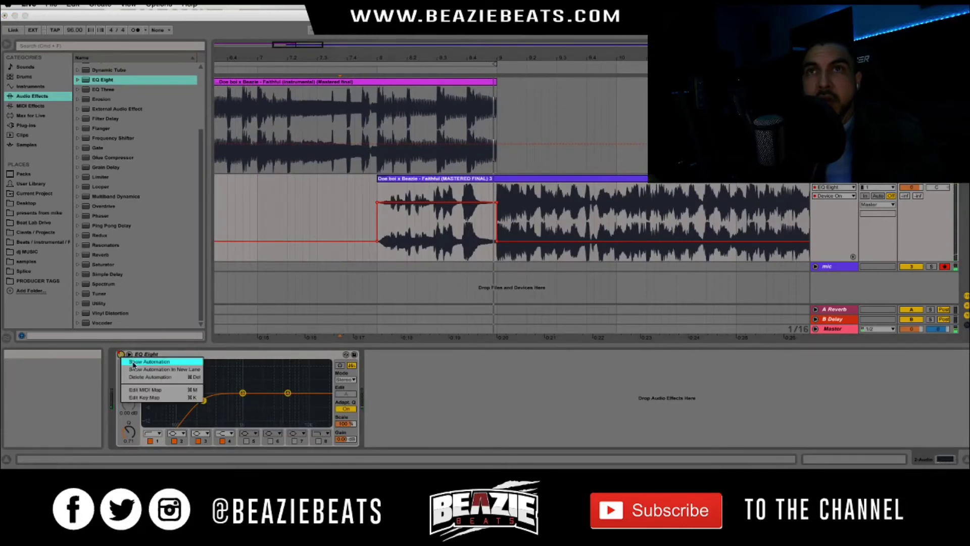
click(285, 212)
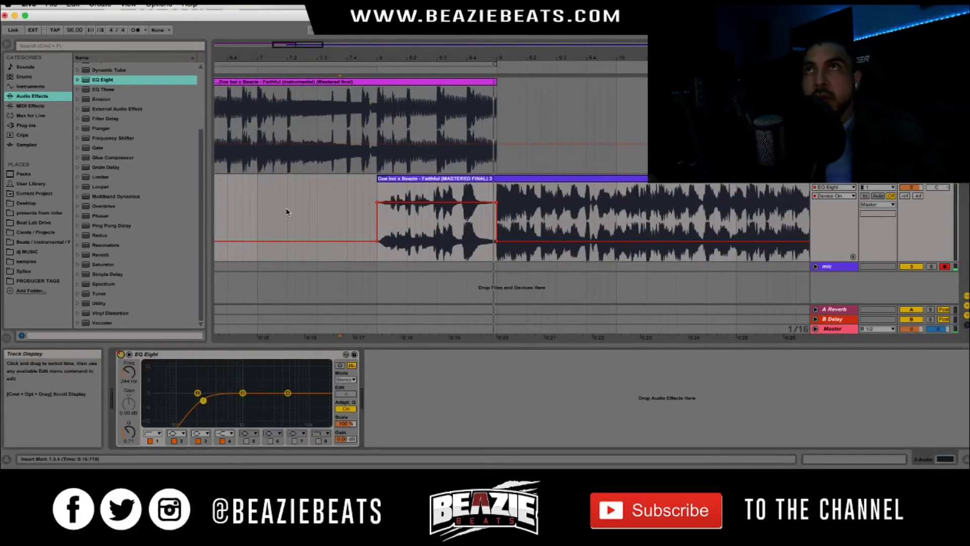
right_click(121, 355)
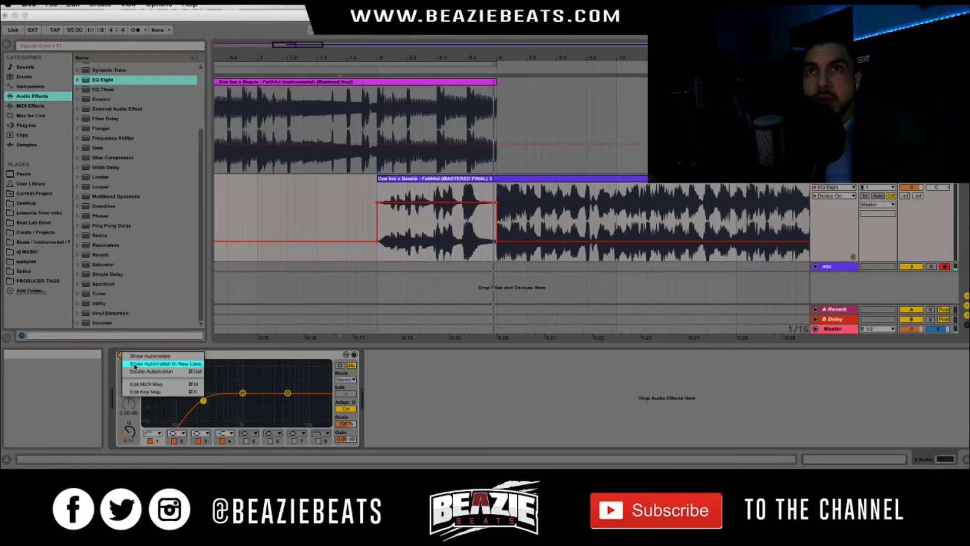
click(136, 372)
click(348, 215)
key(space)
Automate Device On for the instrumental track's EQ Eight so the filter is active only from 8.1.1 to 9.1.1, and play it.
drag(377, 116, 497, 162)
click(490, 117)
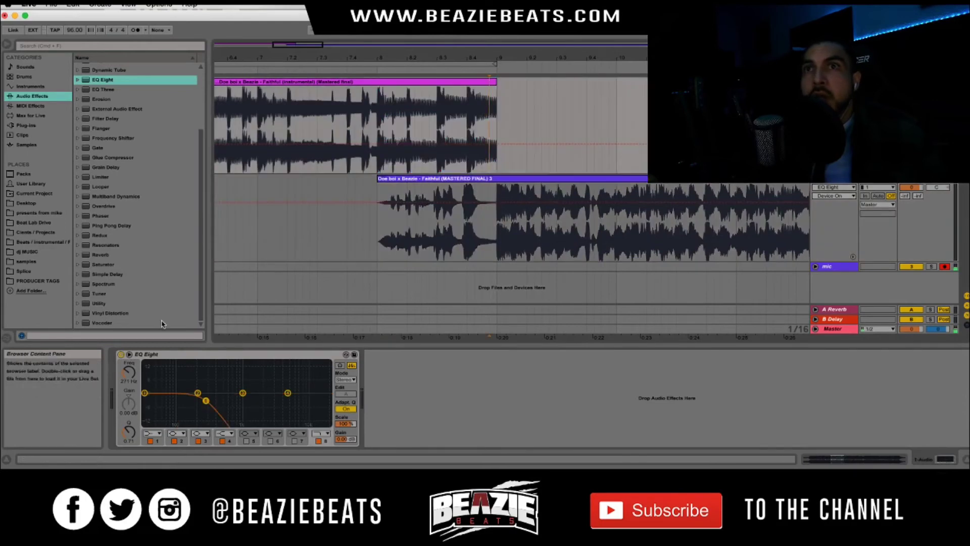
right_click(121, 355)
click(140, 367)
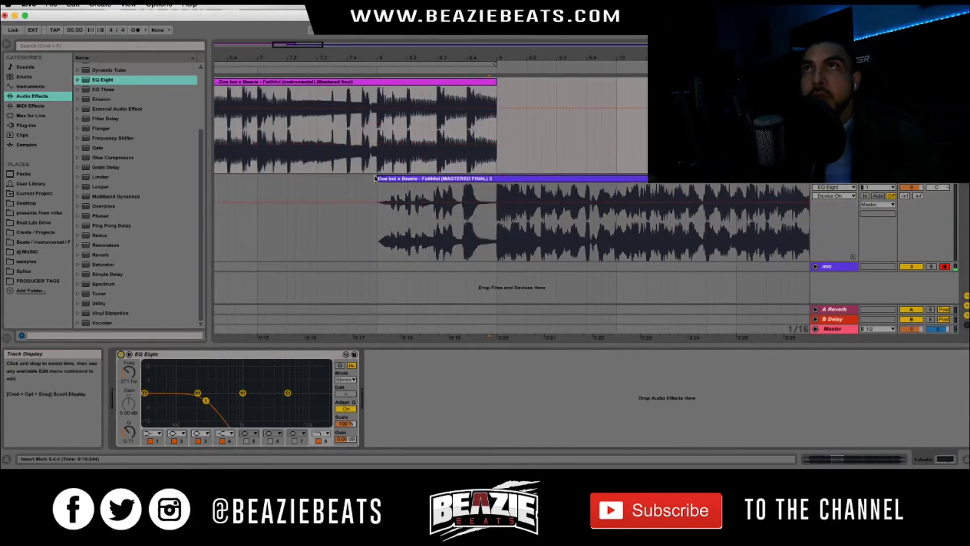
drag(381, 152, 497, 112)
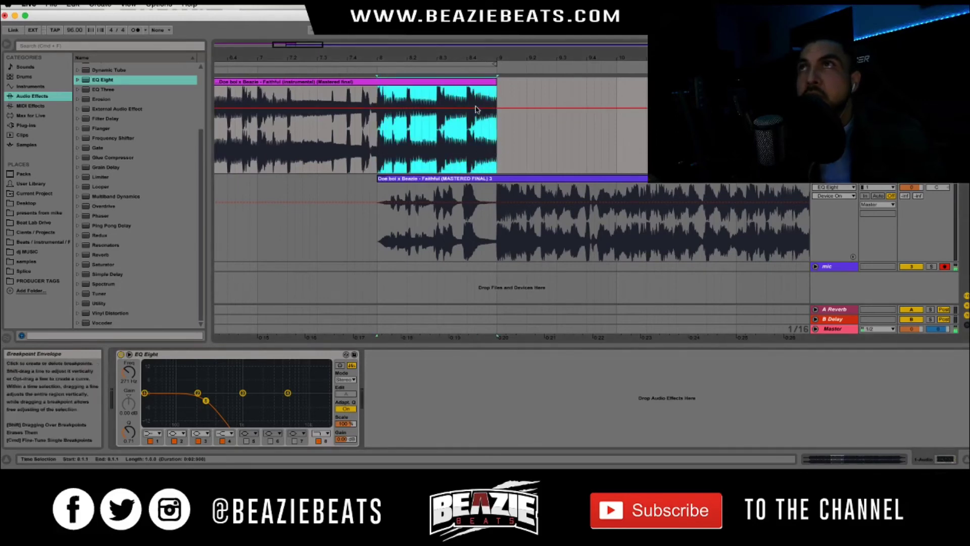
drag(345, 111, 346, 151)
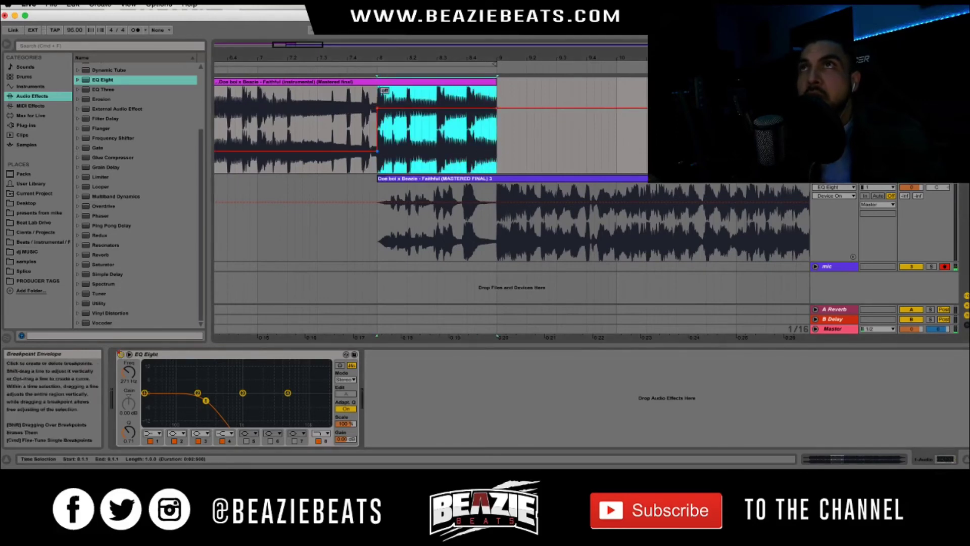
key(space)
drag(508, 108, 508, 150)
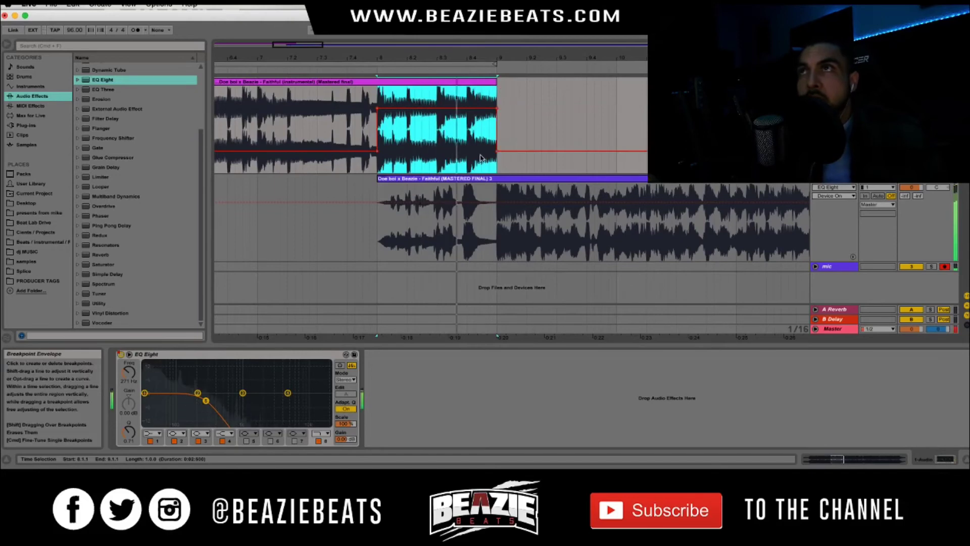
key(space)
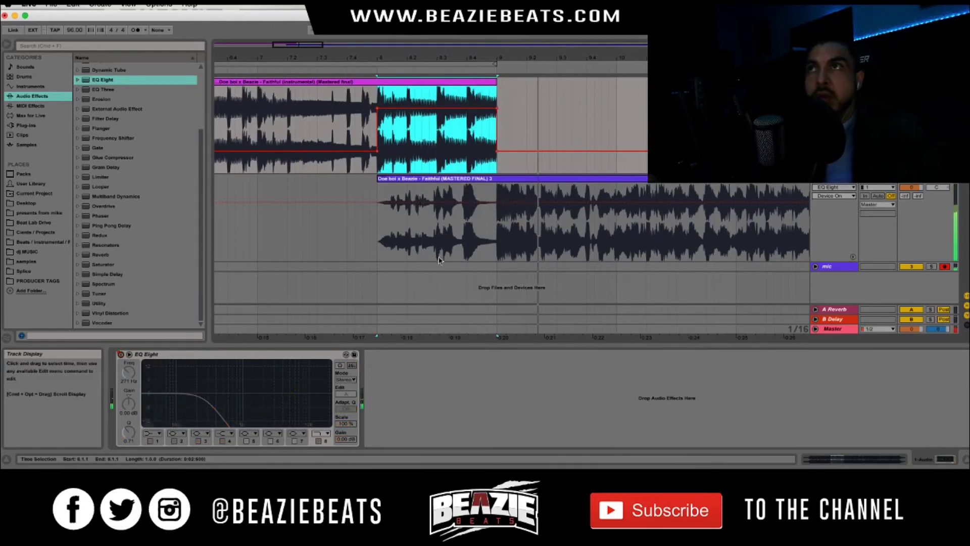
Automate Device On for the MASTERED FINAL track's EQ Eight so the filter switches off at 9.1.1, and play the transition.
click(415, 228)
right_click(120, 356)
click(138, 360)
drag(495, 228, 380, 243)
key(space)
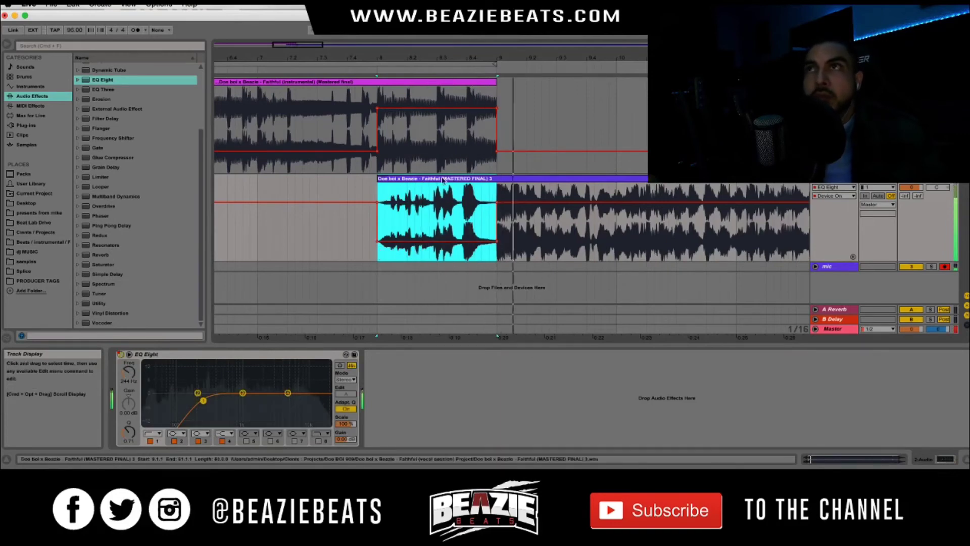
drag(451, 241, 451, 203)
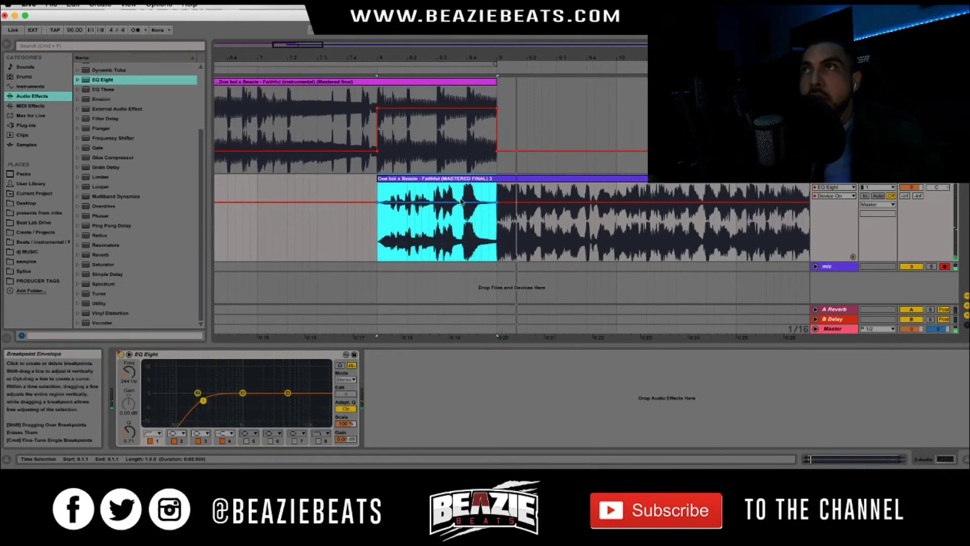
drag(514, 203, 514, 242)
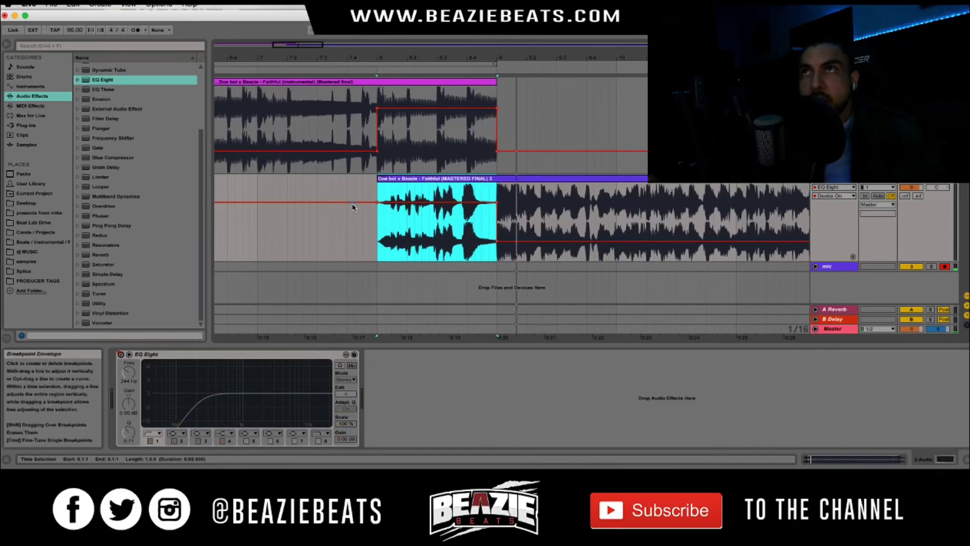
key(space)
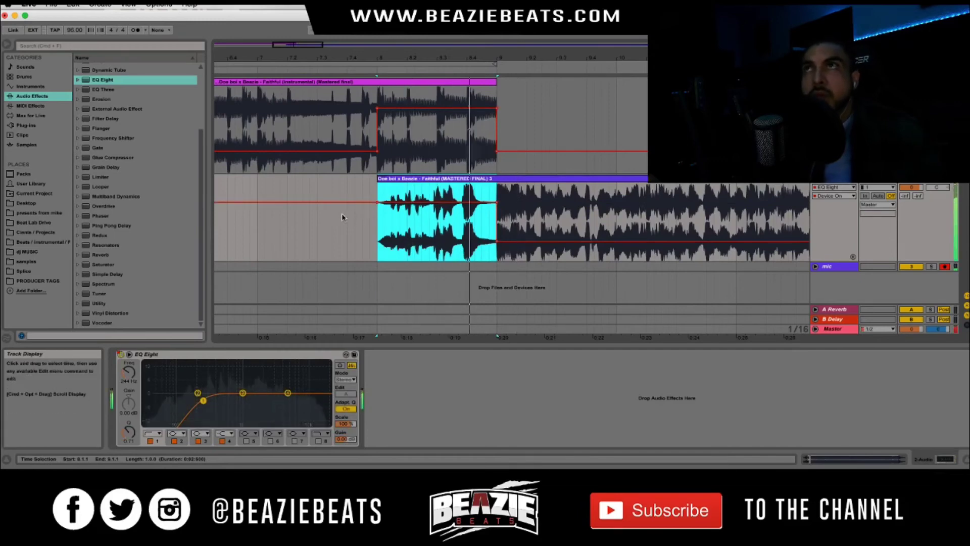
Set the high cut frequency of the instrumental track's EQ Eight to 481 Hz while replaying the transition.
click(415, 149)
key(space)
key(space)
drag(128, 372, 128, 352)
key(space)
key(space)
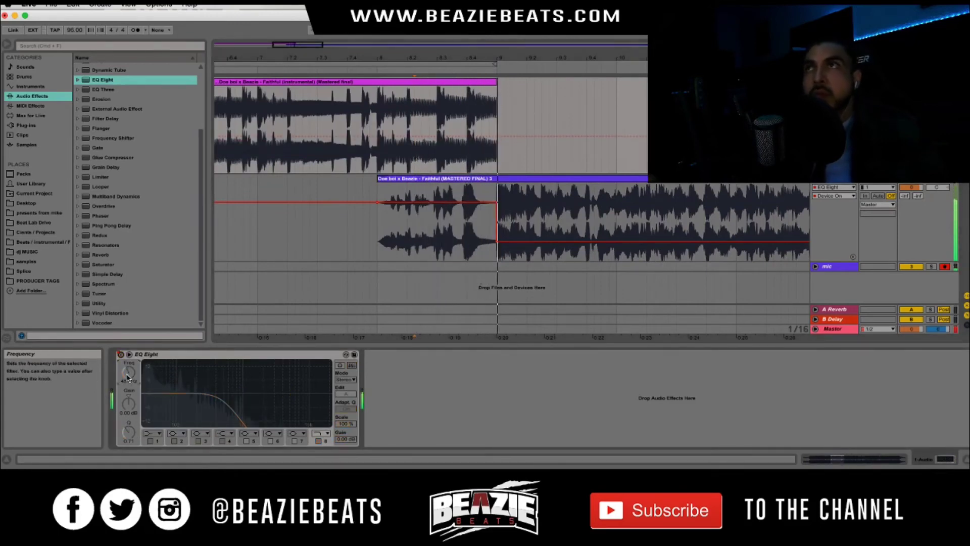
click(308, 71)
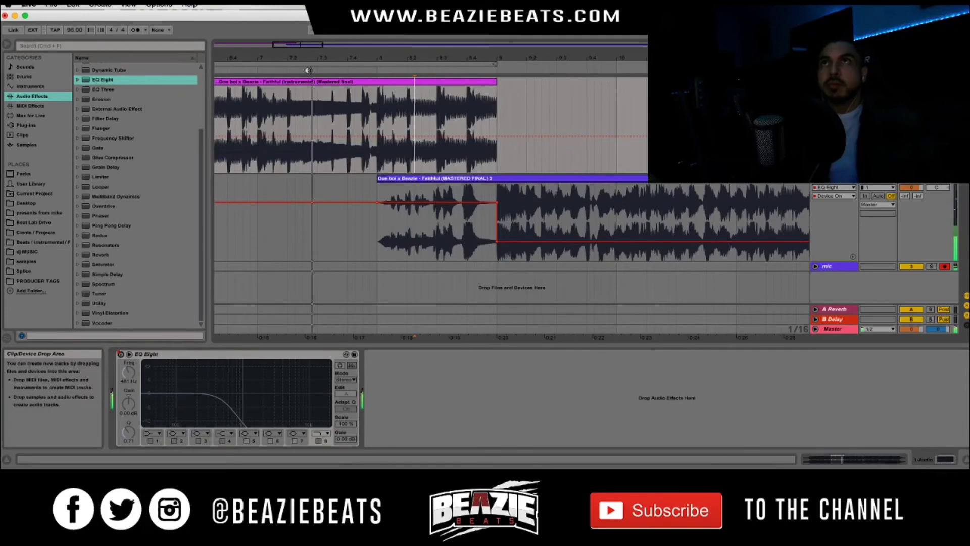
Play the end of the song and move the outro instrumental clip to start at 61.1.1, where the MASTERED FINAL clip ends.
drag(398, 59, 399, 10)
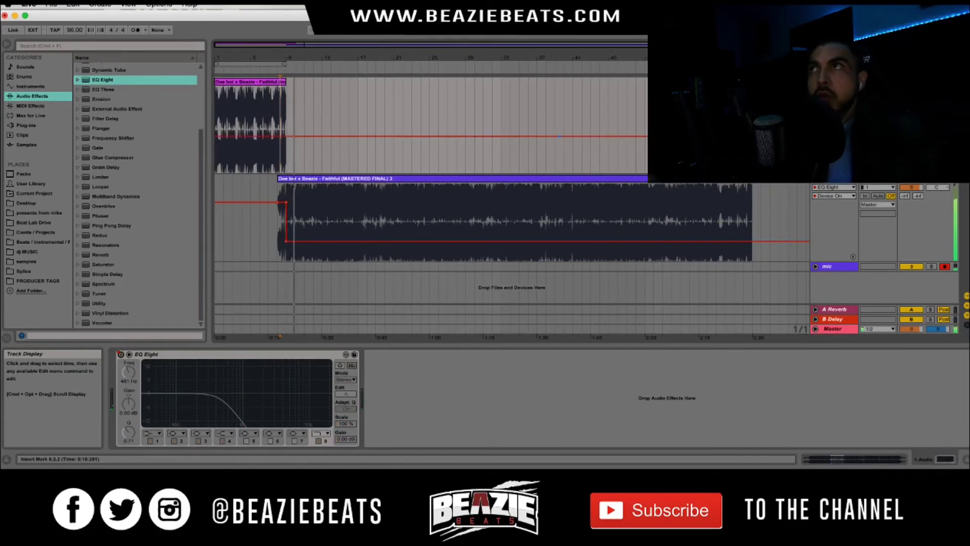
drag(657, 59, 714, 57)
click(701, 68)
click(696, 68)
click(726, 126)
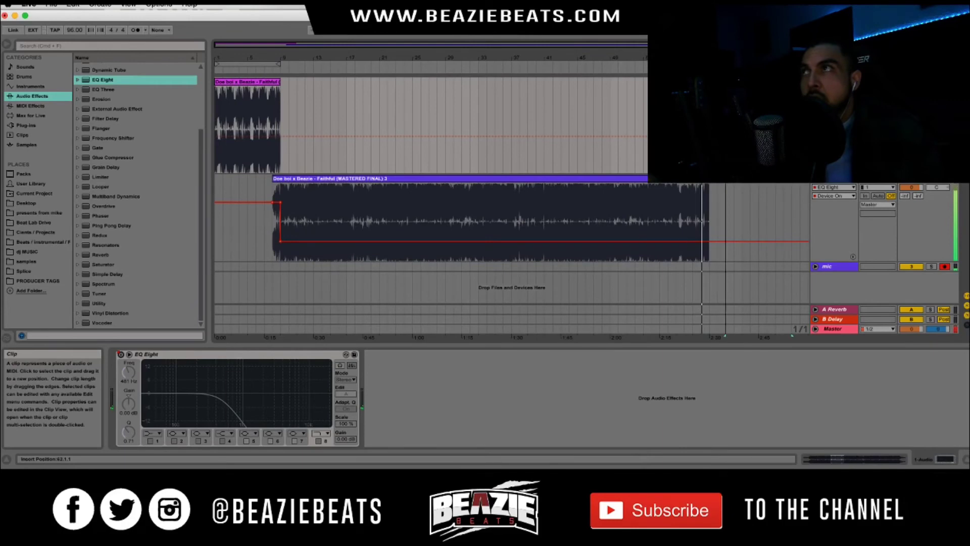
drag(726, 81, 709, 82)
click(697, 222)
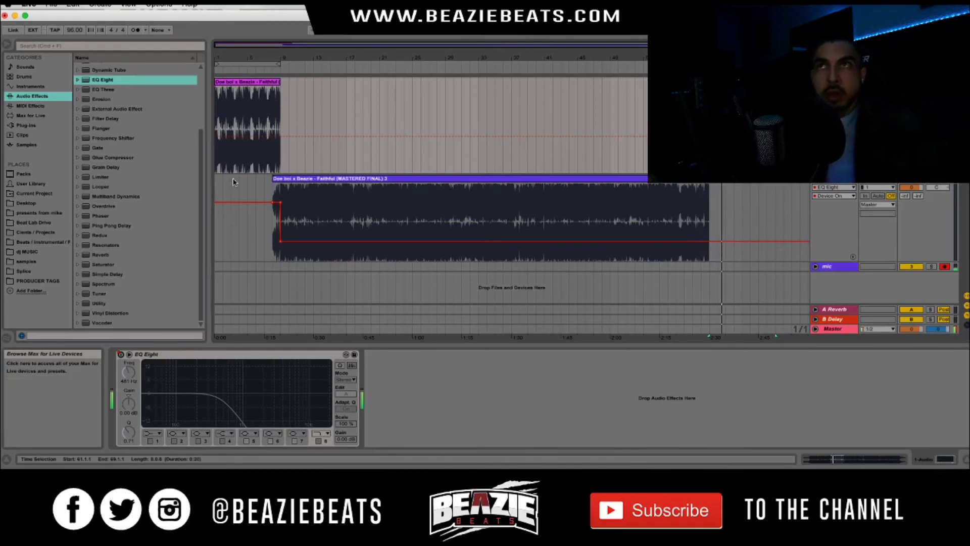
drag(421, 59, 421, 54)
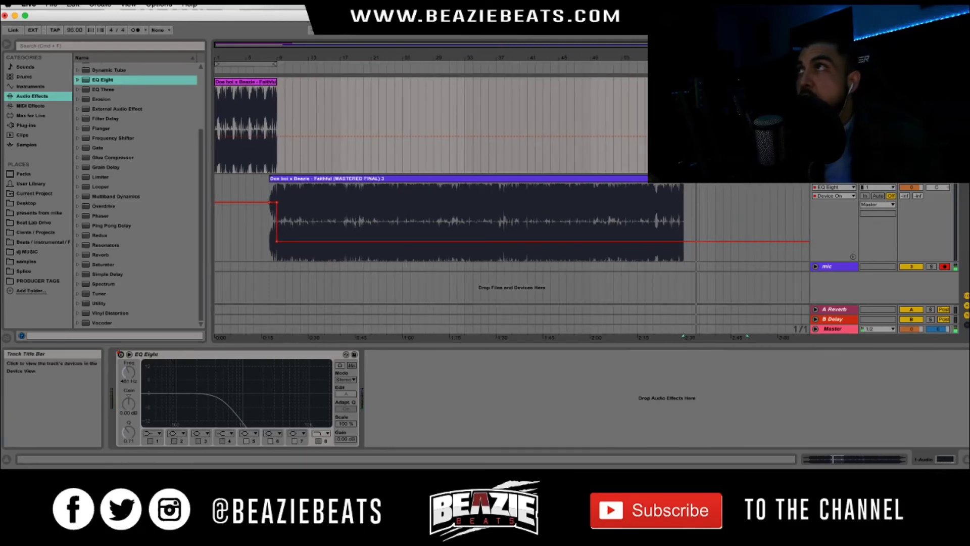
Group the instrumental and MASTERED FINAL tracks, and add a Compressor to the group.
click(833, 178)
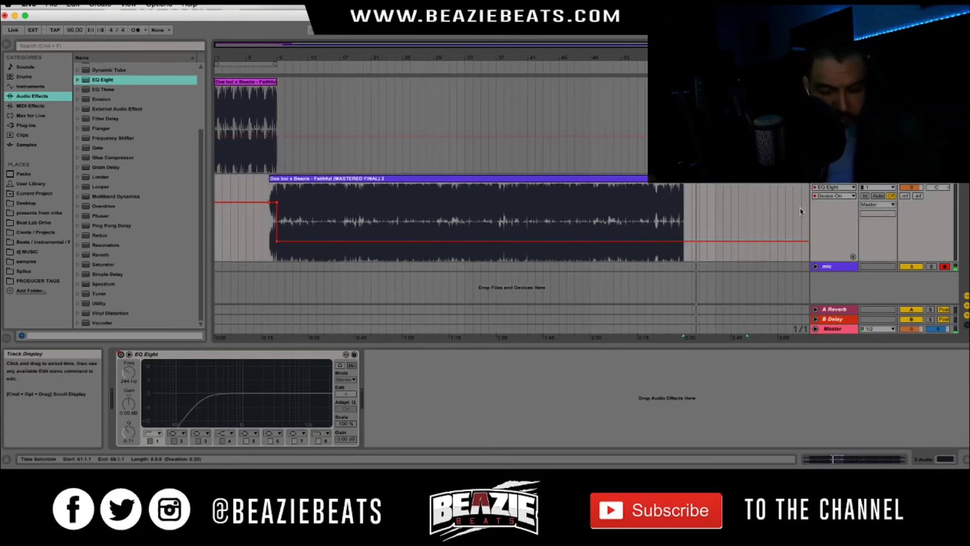
key(super+t)
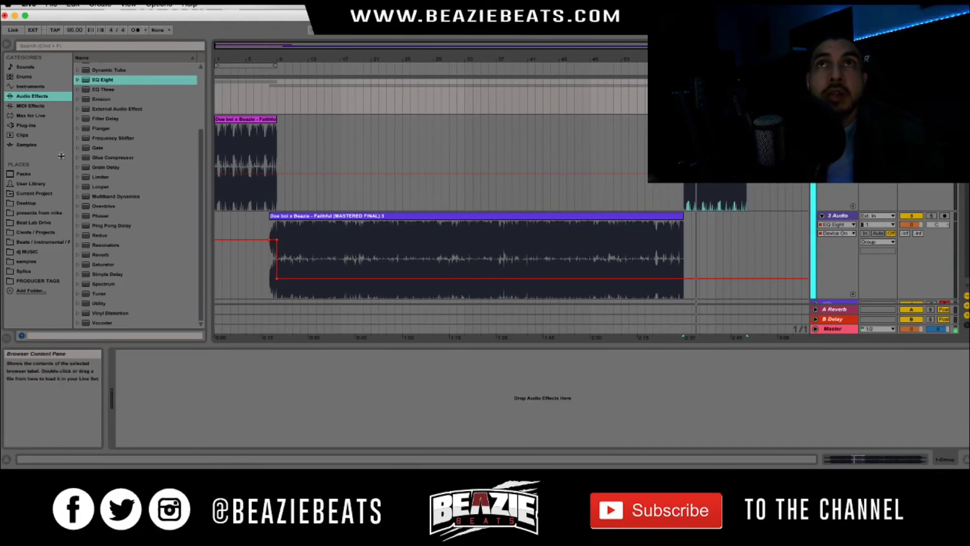
scroll(96, 167, up, 4)
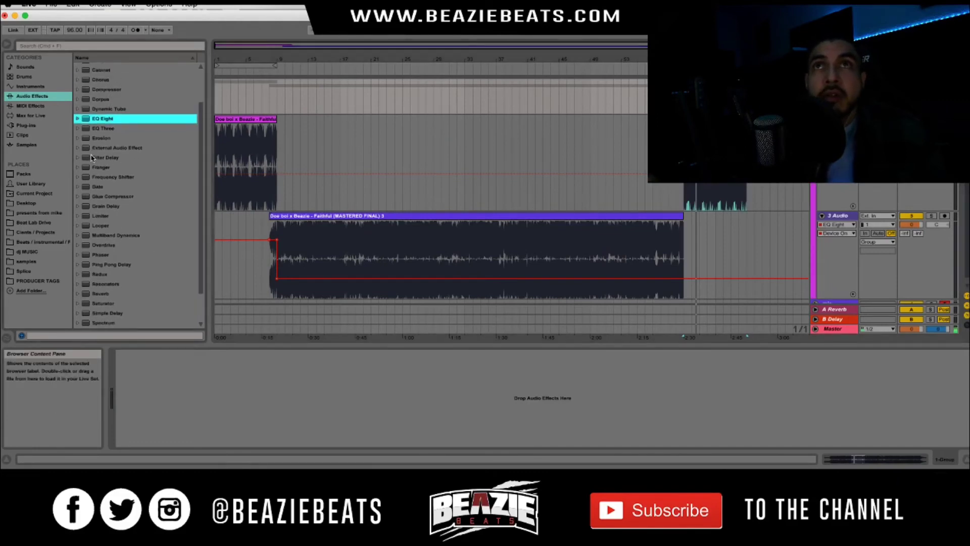
scroll(93, 154, up, 2)
drag(106, 108, 126, 379)
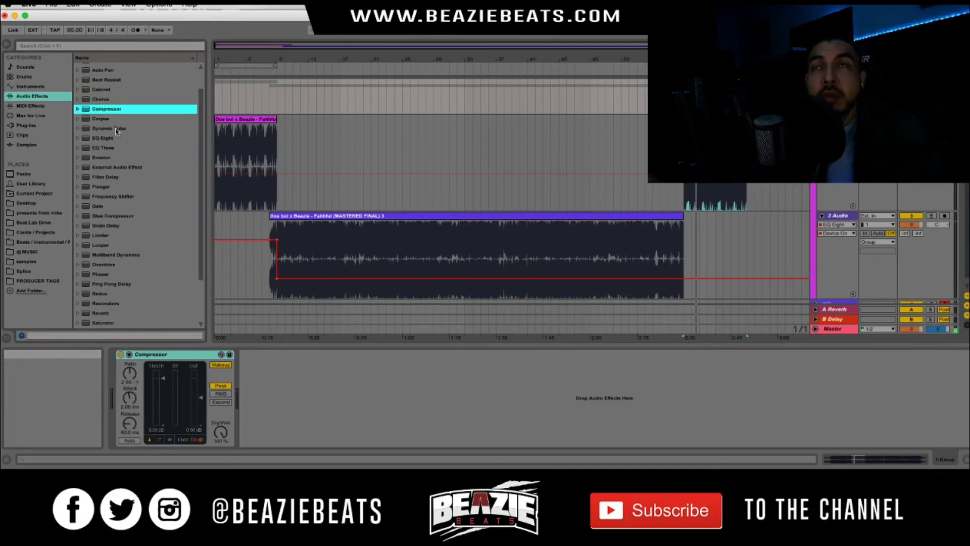
Set the group Compressor's threshold to -7.34 dB with Makeup off during playback, and show the mixer in Session View.
key(space)
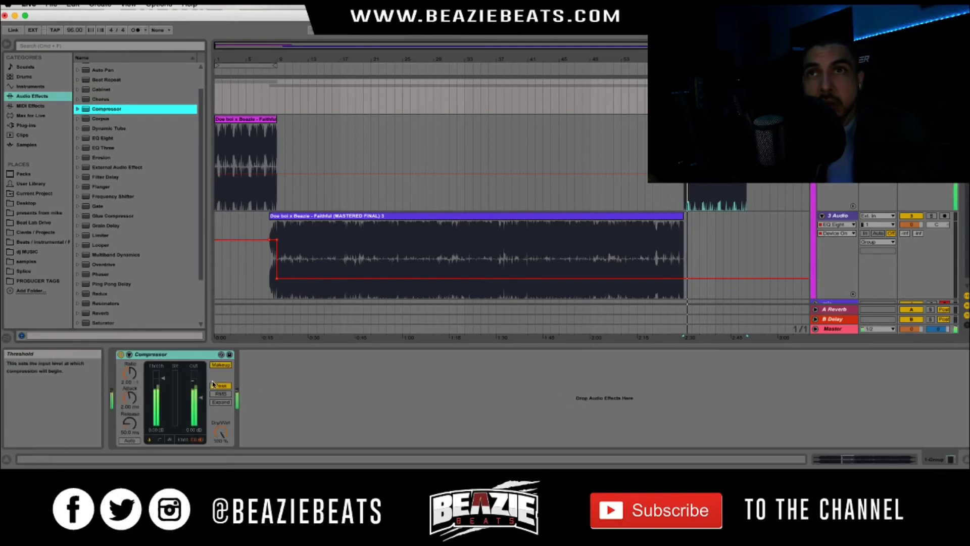
drag(163, 378, 163, 386)
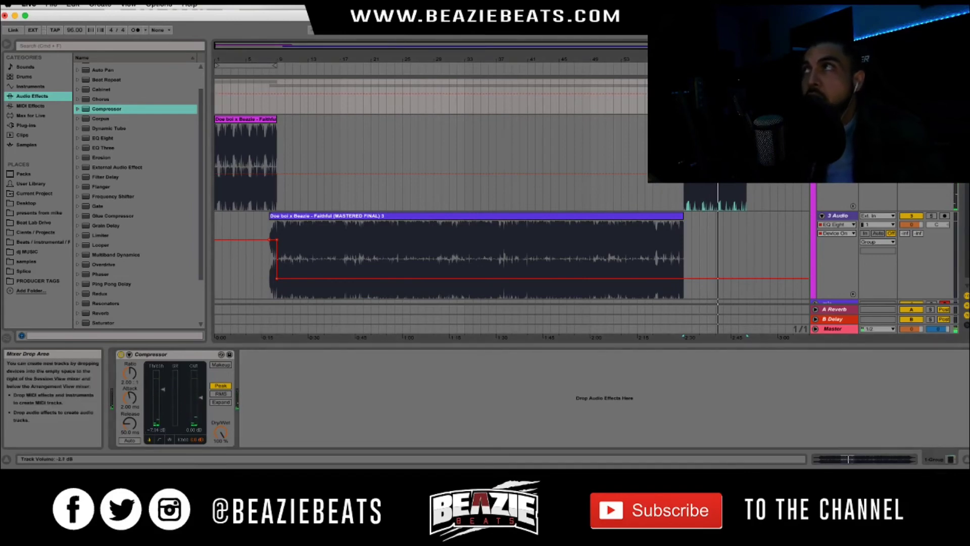
key(space)
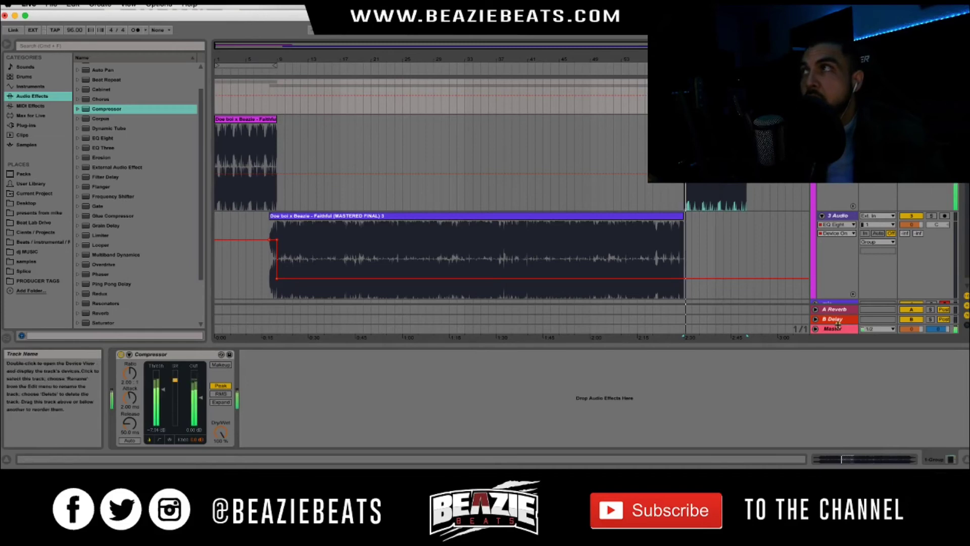
key(Tab)
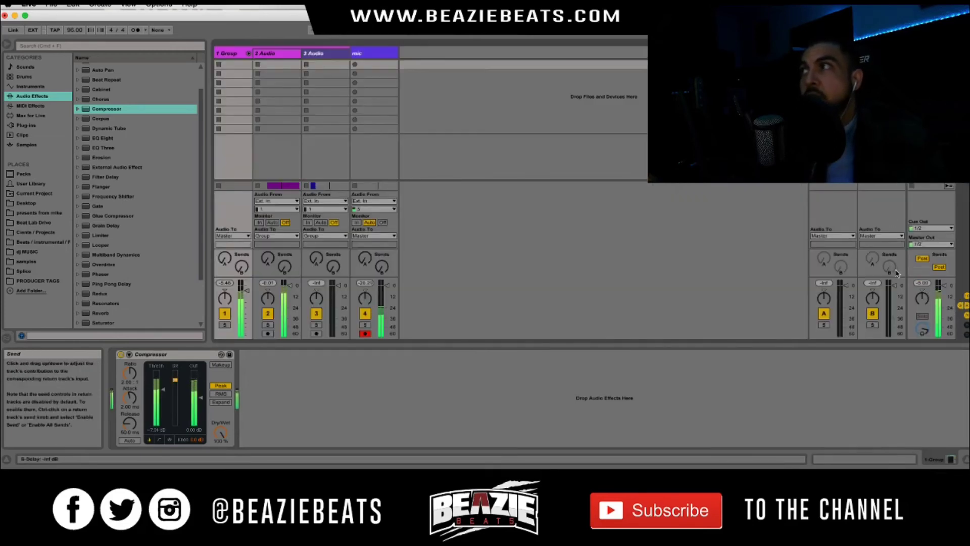
Return to the Arrangement View, add a Limiter to the Master track, and set its gain to 5 dB.
key(Tab)
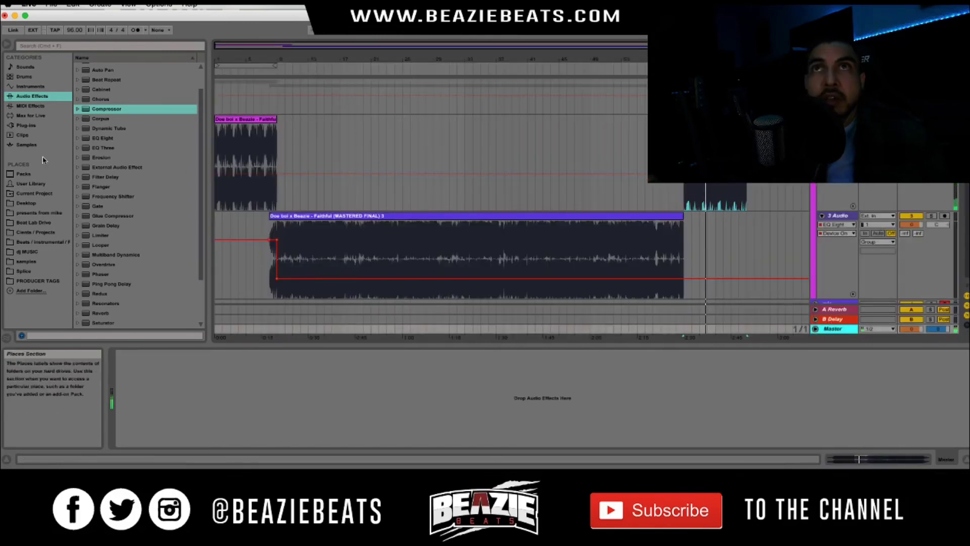
click(130, 235)
double_click(130, 235)
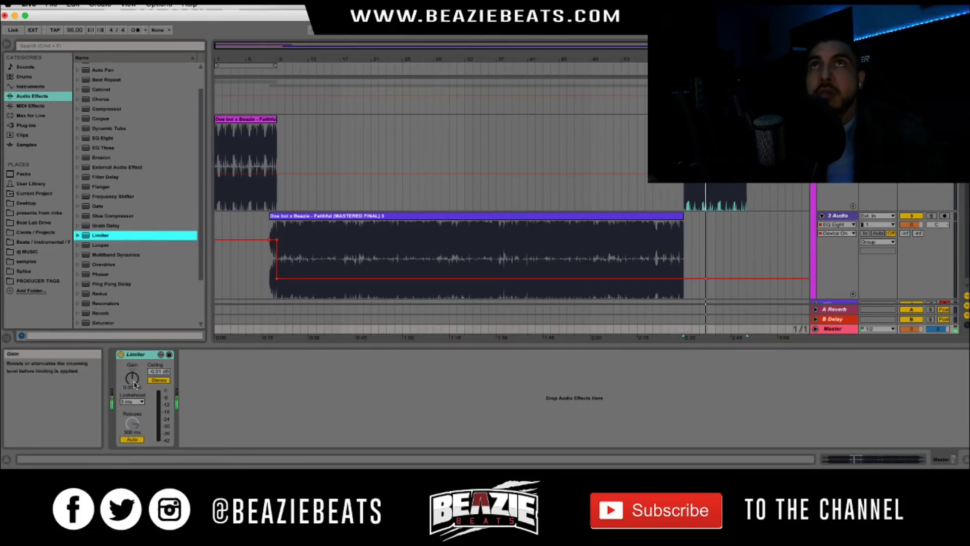
drag(135, 386, 135, 381)
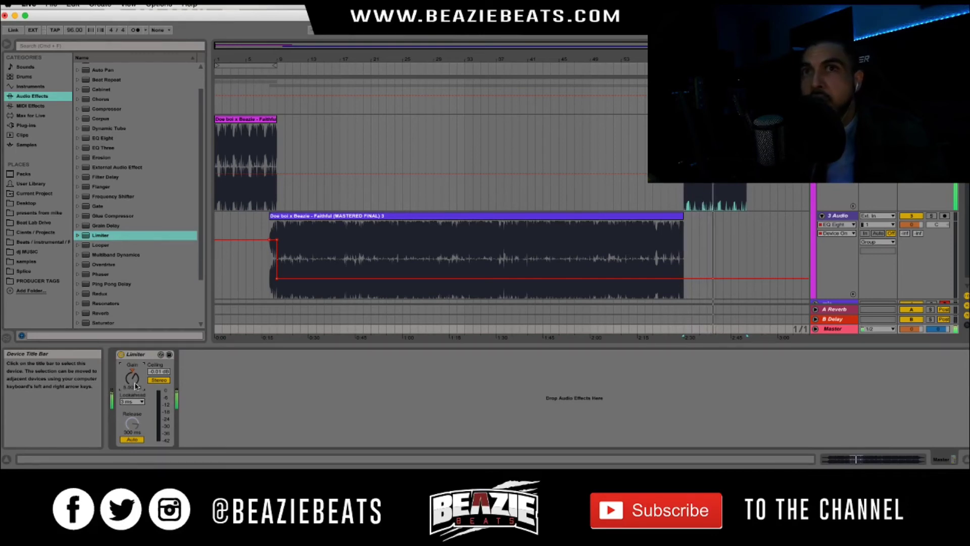
Move the Master's Limiter to the group after the Compressor, set its gain to 6 dB, and audition the outro and intro transition.
click(137, 355)
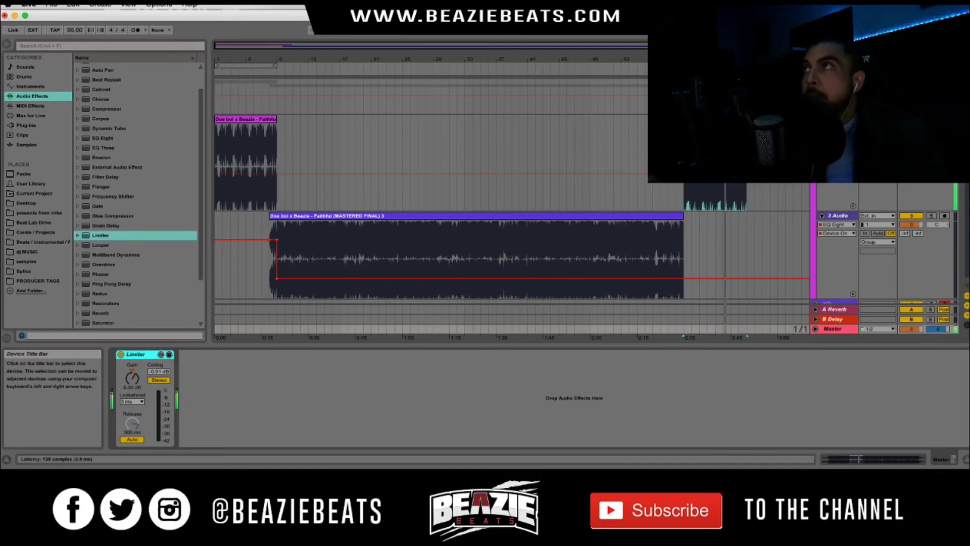
click(836, 82)
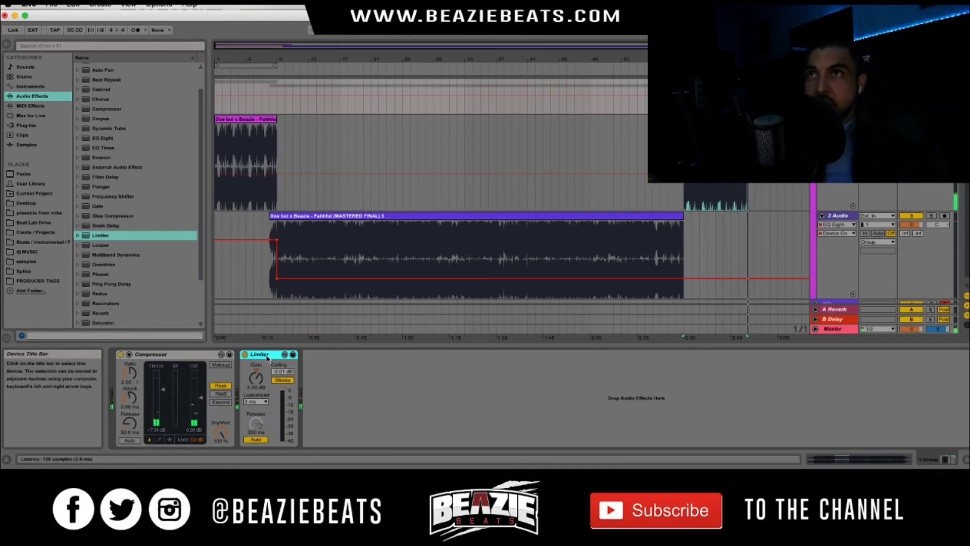
drag(256, 377, 256, 374)
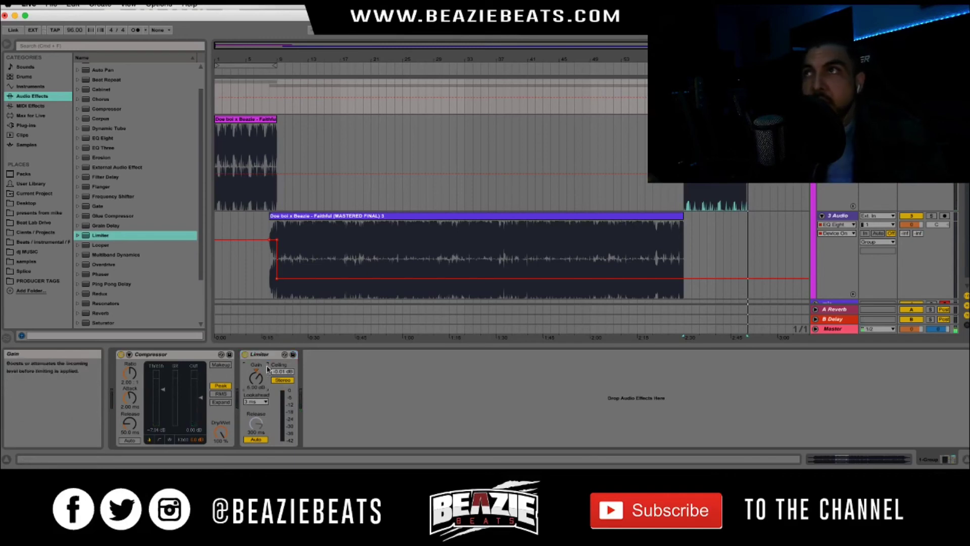
key(space)
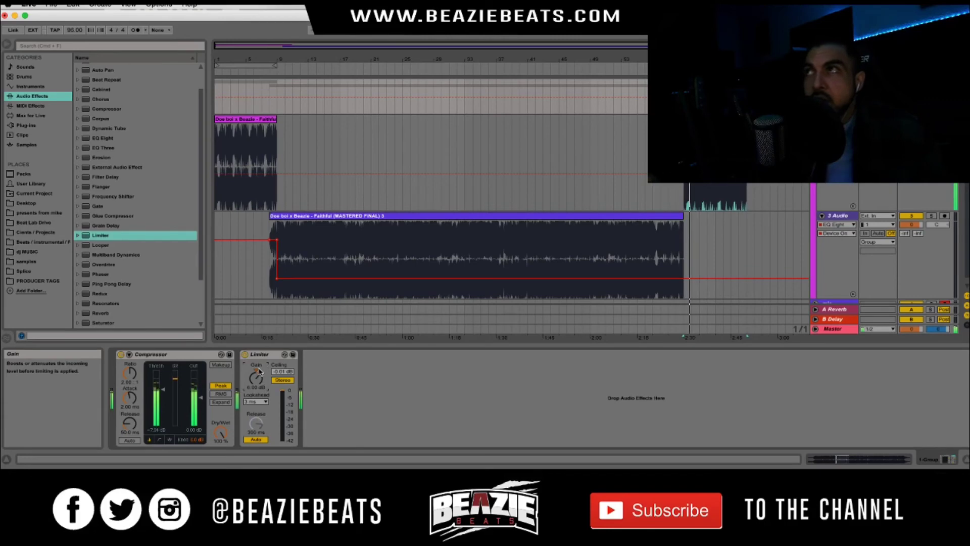
click(268, 71)
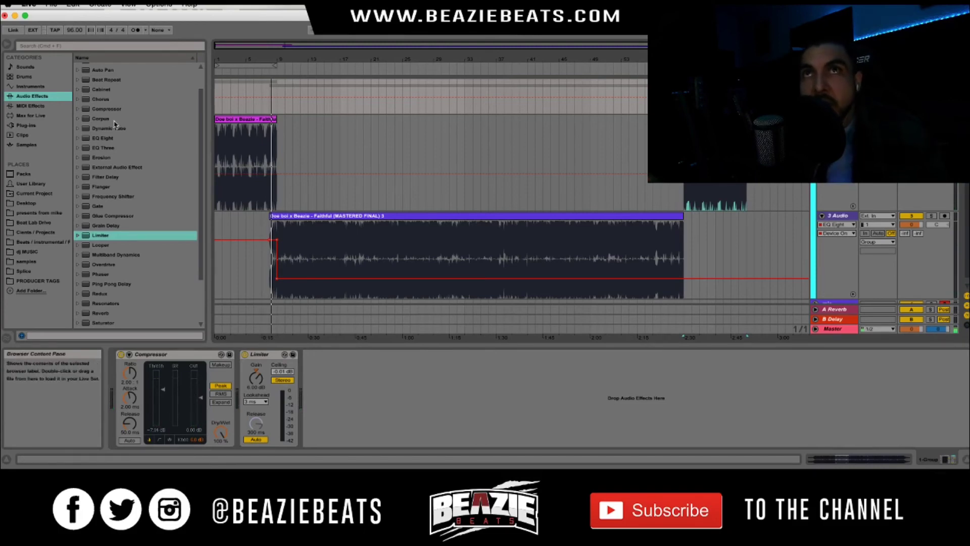
Add an EQ Eight and an EQ Three to the group, placing both between the Compressor and the Limiter.
double_click(108, 138)
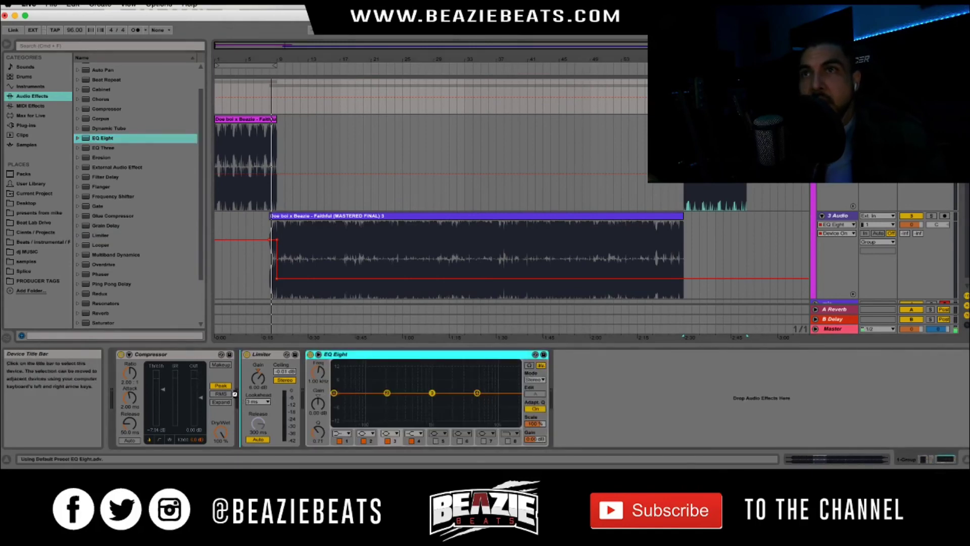
drag(233, 393, 235, 393)
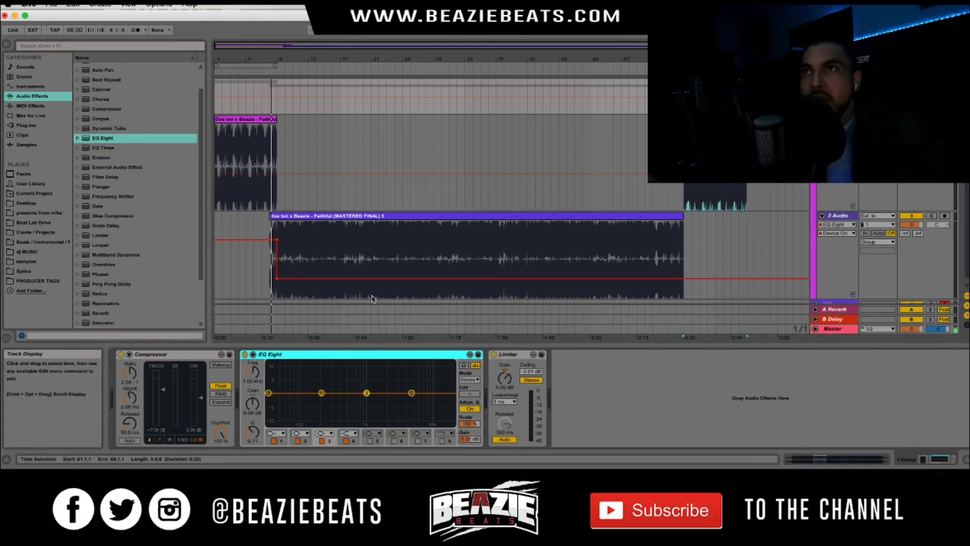
double_click(116, 150)
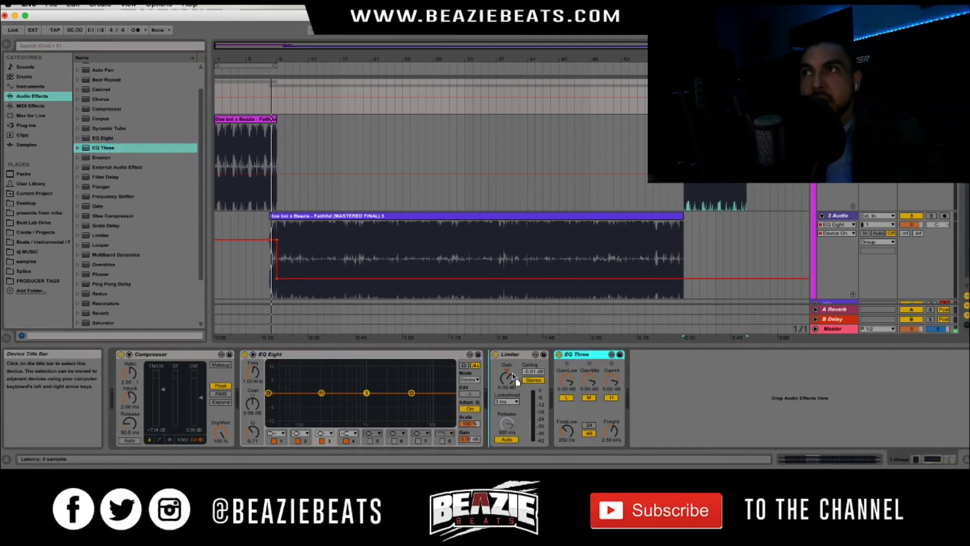
drag(502, 376, 501, 375)
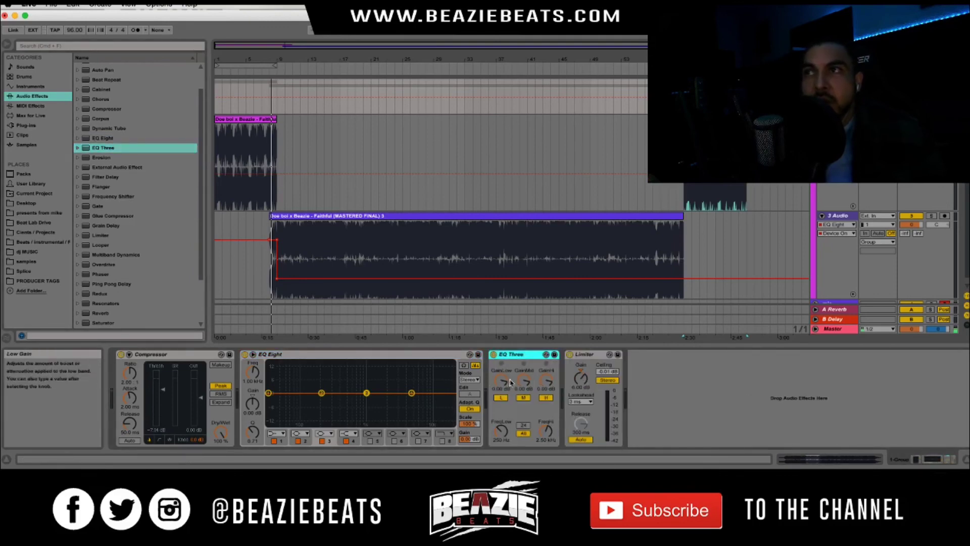
scroll(423, 137, down, 1)
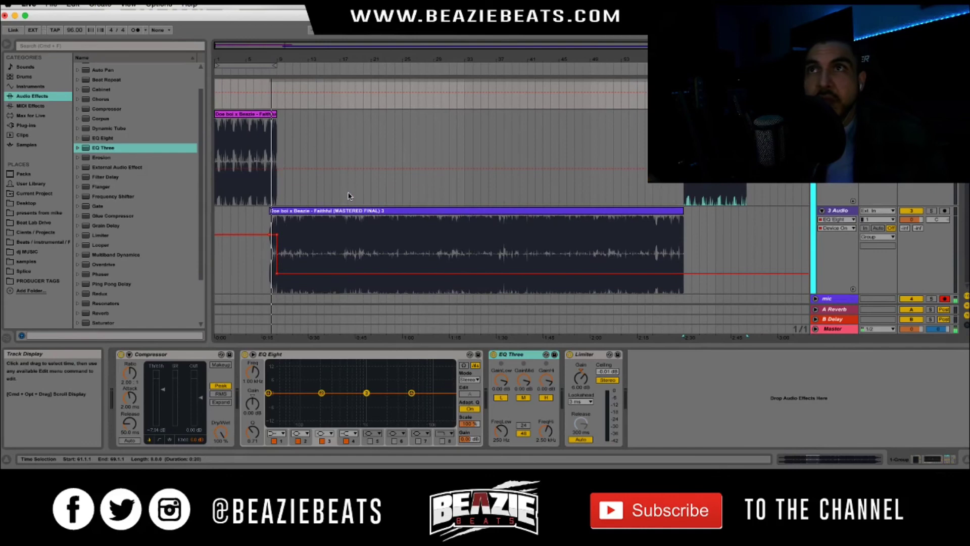
scroll(349, 196, up, 1)
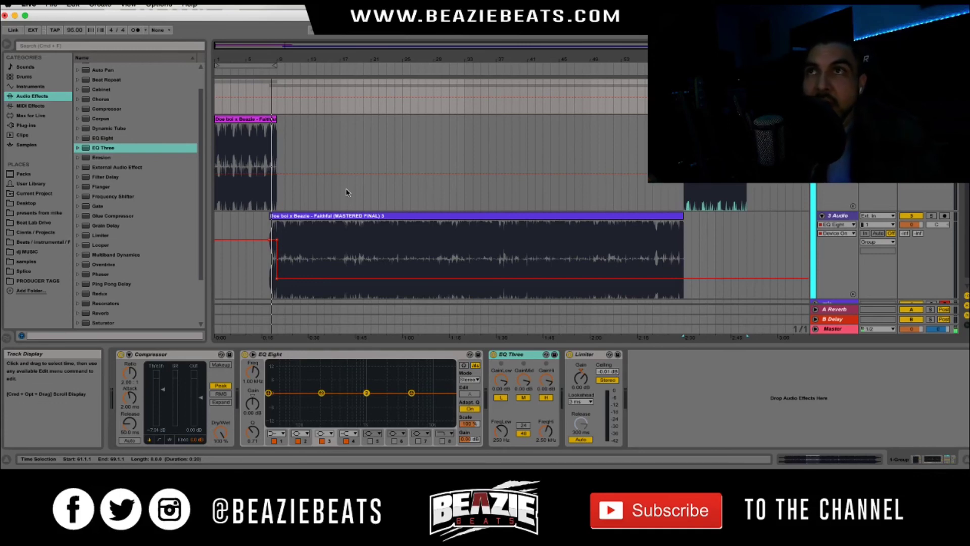
scroll(347, 192, down, 1)
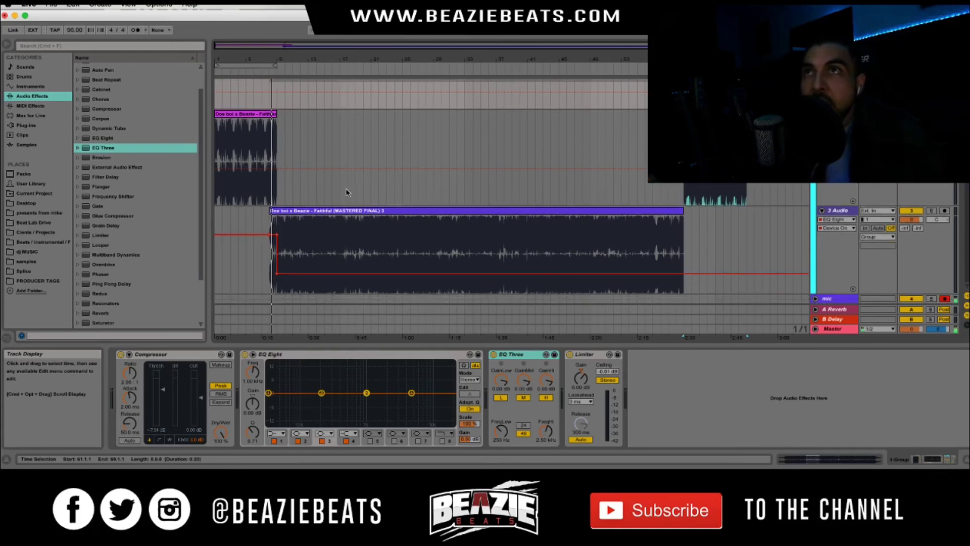